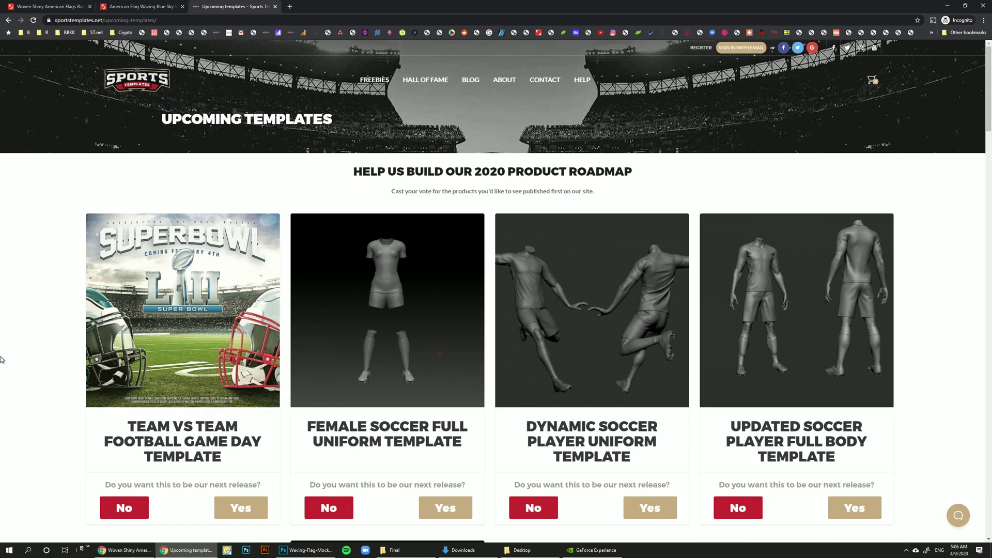
Step: Browse the upcoming templates on the voting page and look at the Sports Waving Flags Mockup Pack
scroll(2, 359, down, 8)
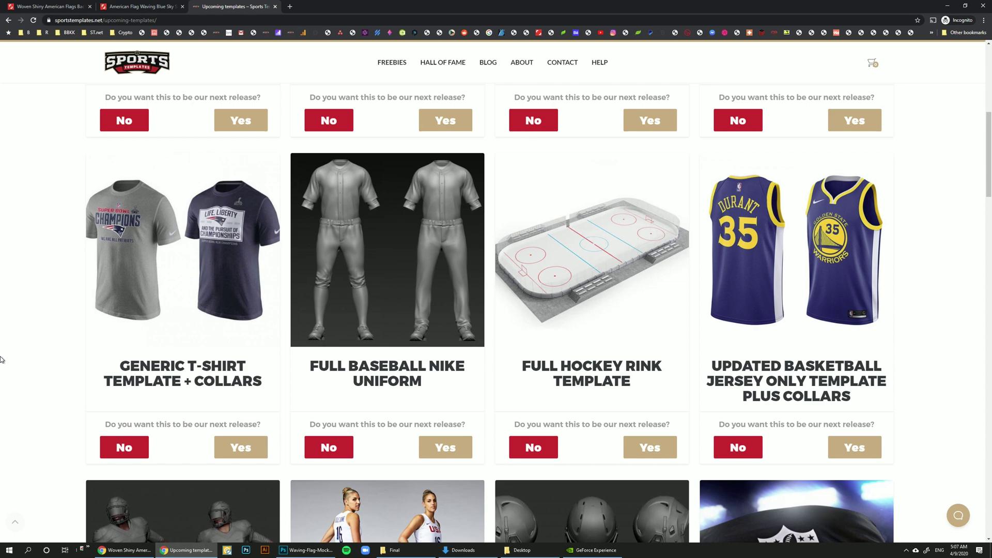
scroll(2, 359, down, 4)
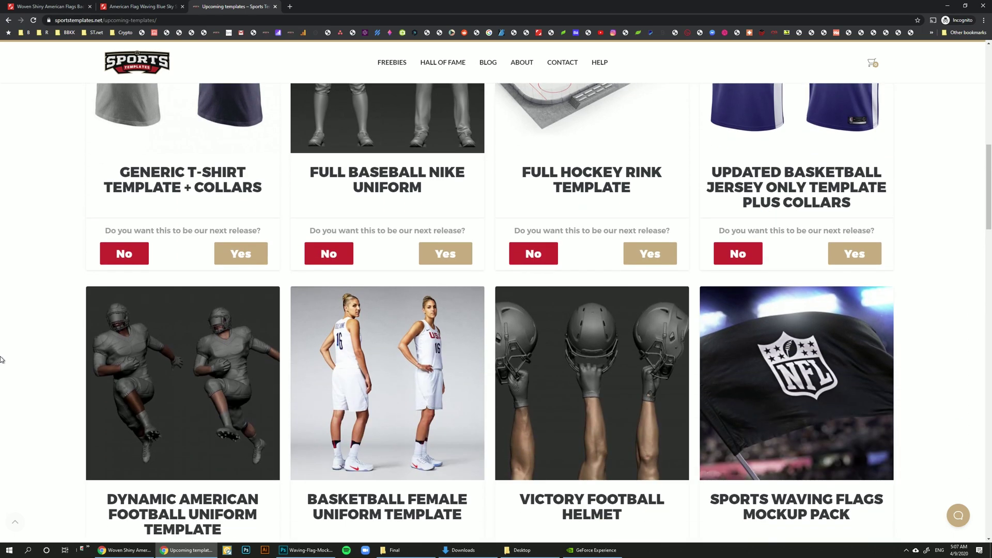
scroll(2, 359, down, 5)
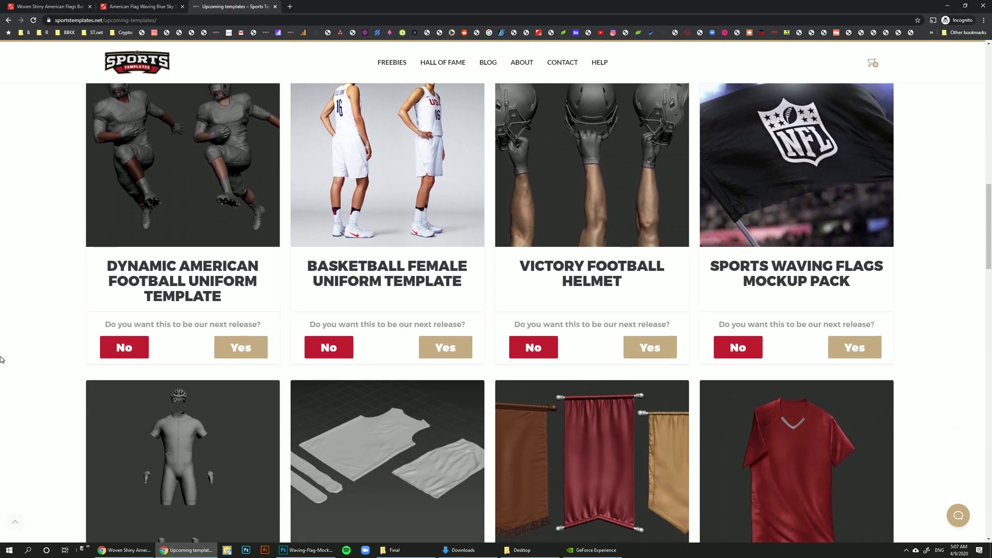
scroll(1, 359, down, 8)
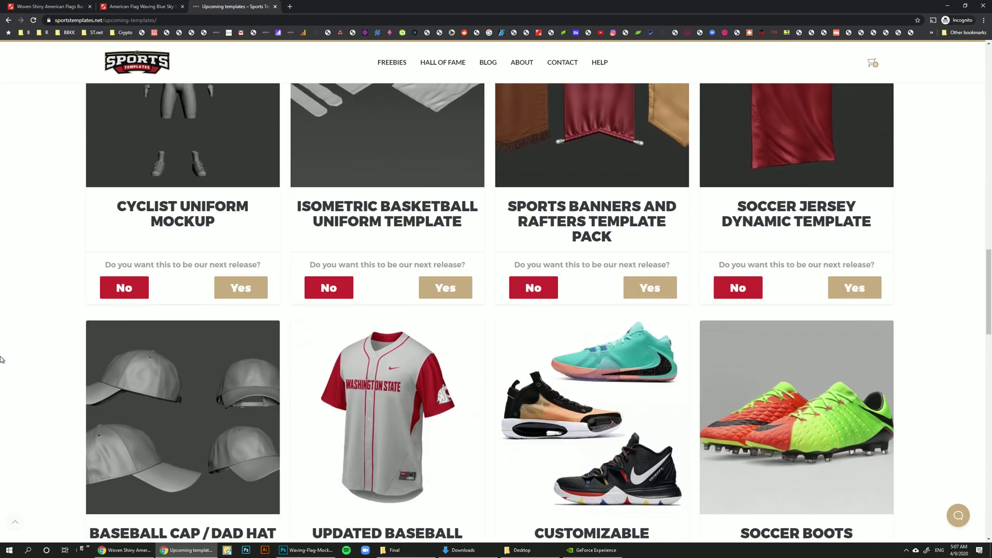
scroll(1, 359, down, 6)
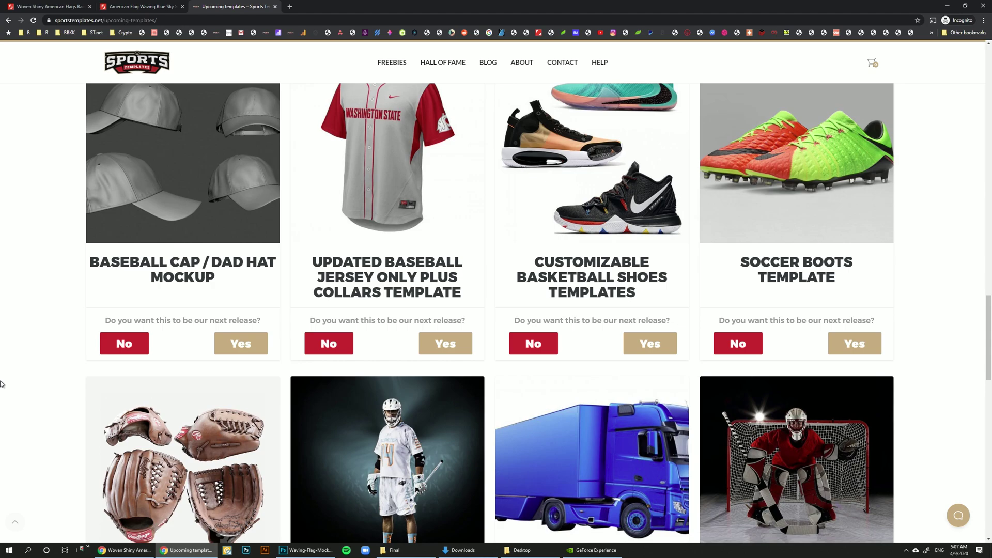
scroll(2, 384, down, 5)
scroll(2, 384, down, 5)
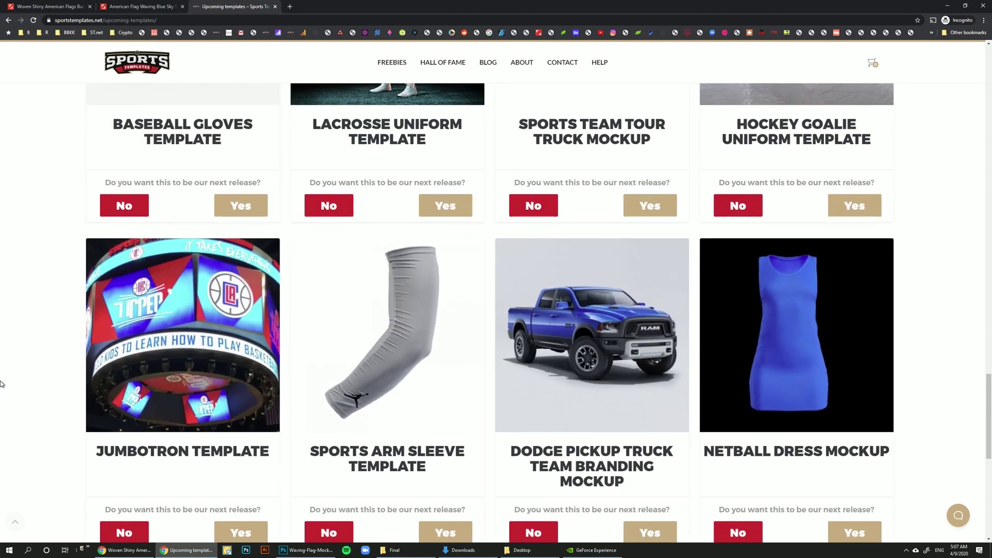
scroll(2, 383, down, 2)
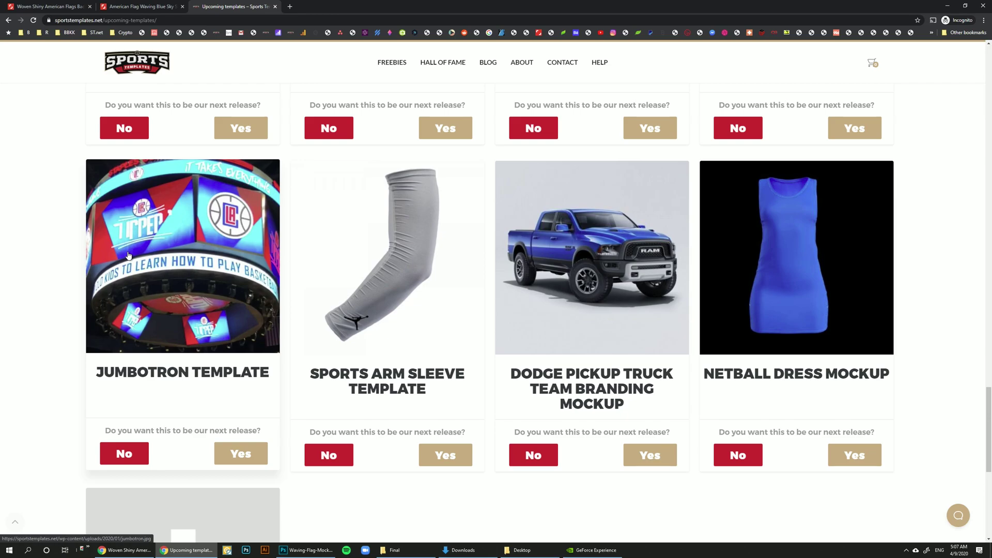
scroll(42, 260, down, 5)
scroll(43, 261, up, 14)
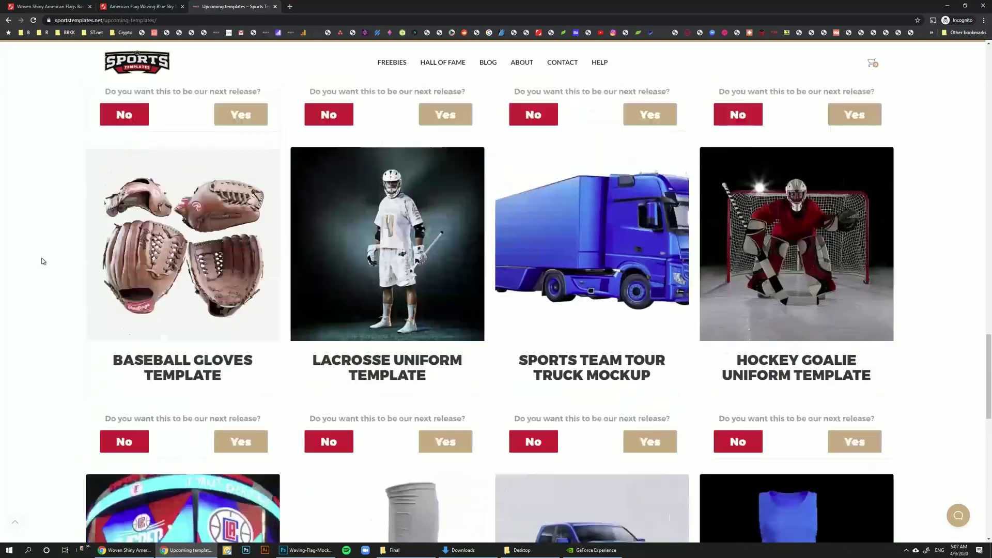
scroll(43, 261, up, 15)
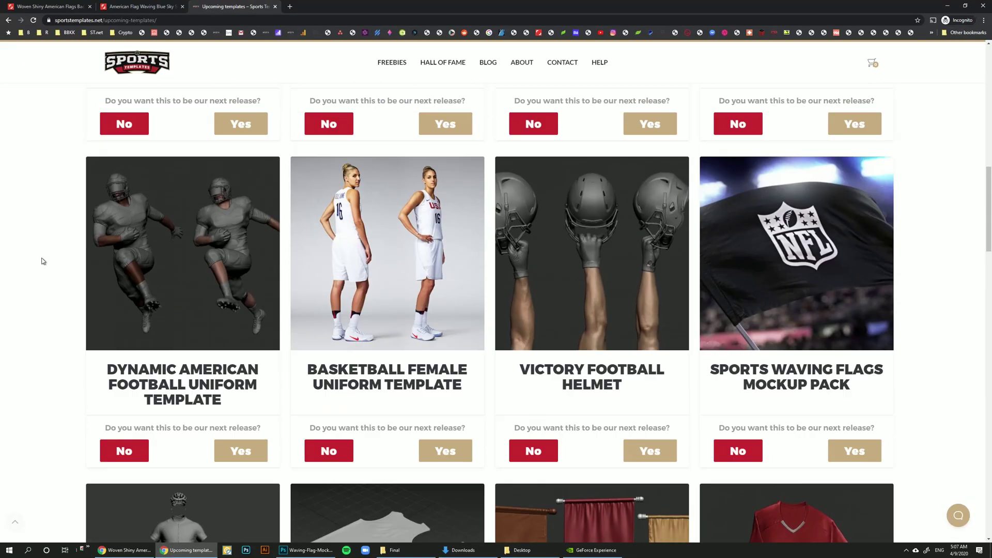
scroll(43, 261, down, 3)
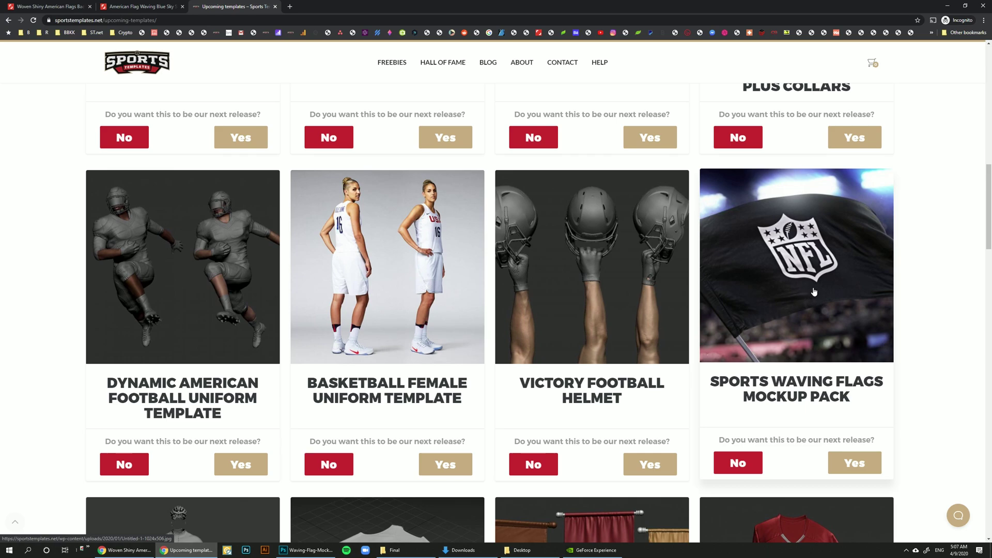
Step: Switch to Photoshop and inspect the logo fabric in Flat-Flag-Mockup.psd at 100% zoom
key(alt+Tab)
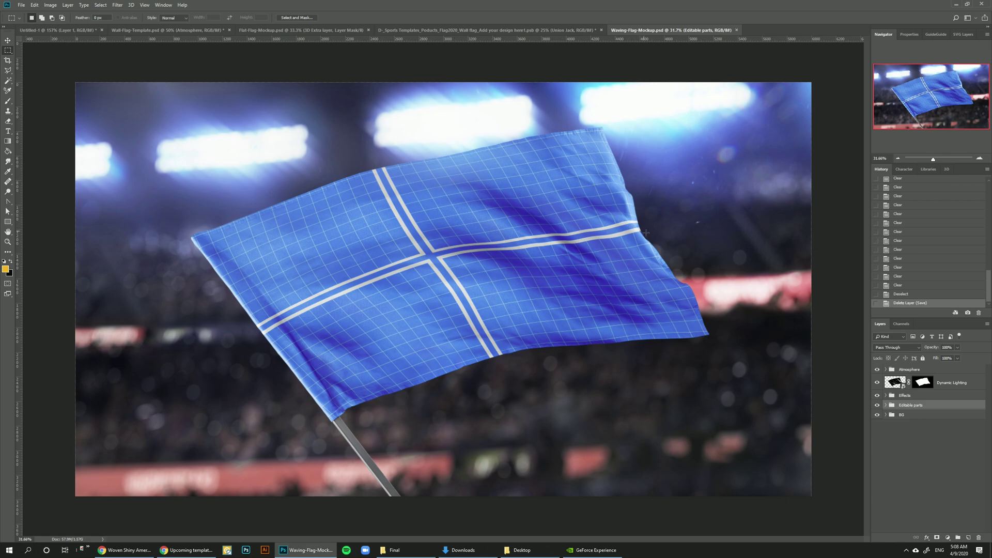
click(310, 30)
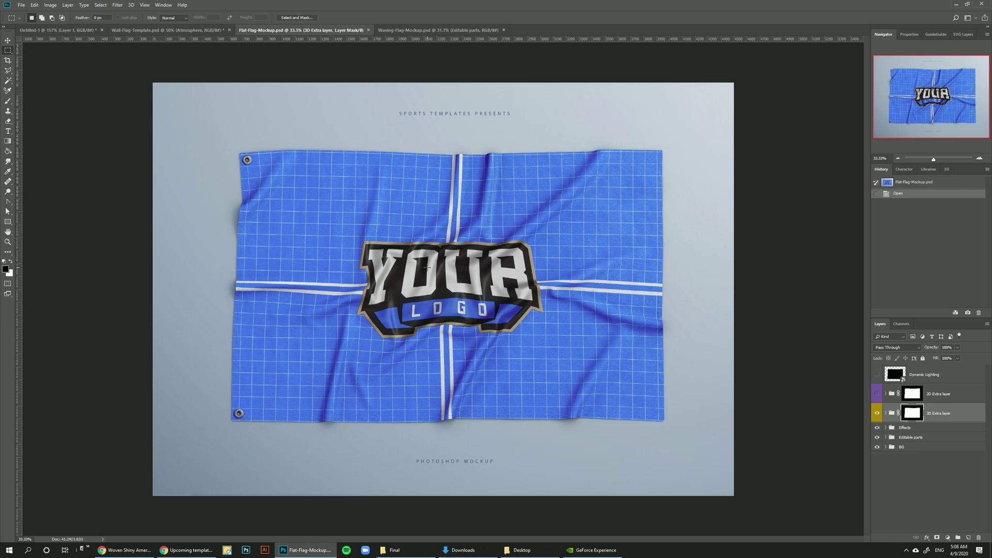
click(144, 4)
click(166, 92)
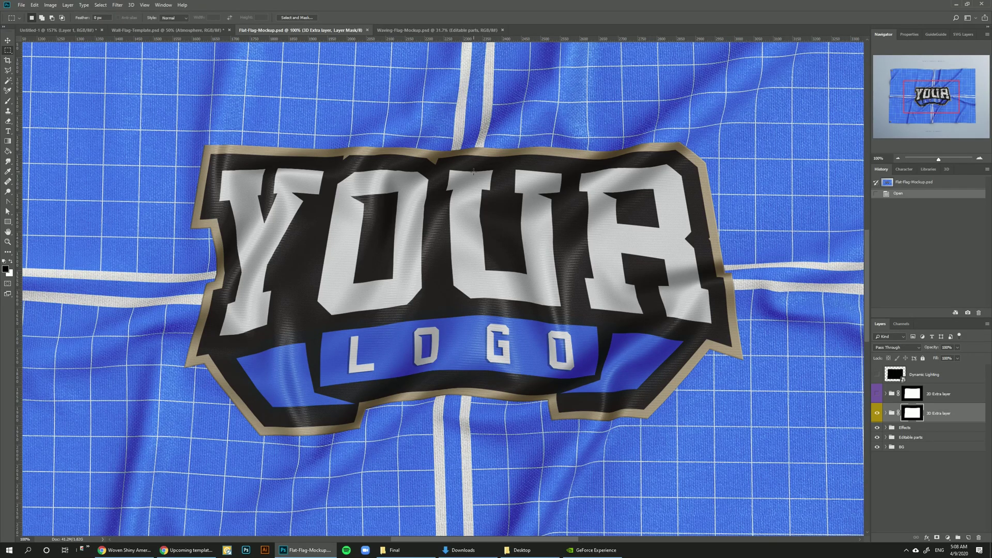
drag(937, 159, 933, 160)
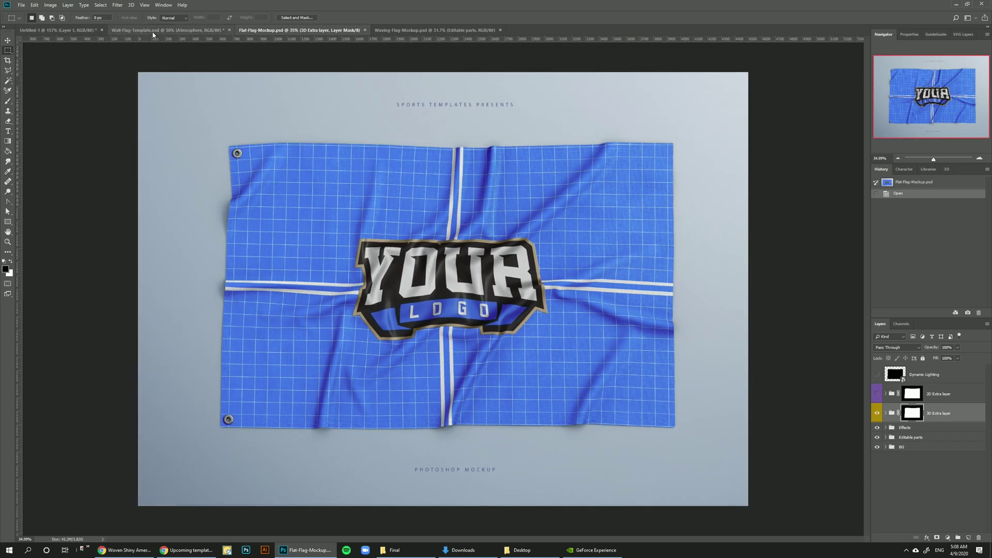
Step: Compare the whole design in Wall-Flag-Template.psd with the one in Flat-Flag-Mockup.psd
click(154, 31)
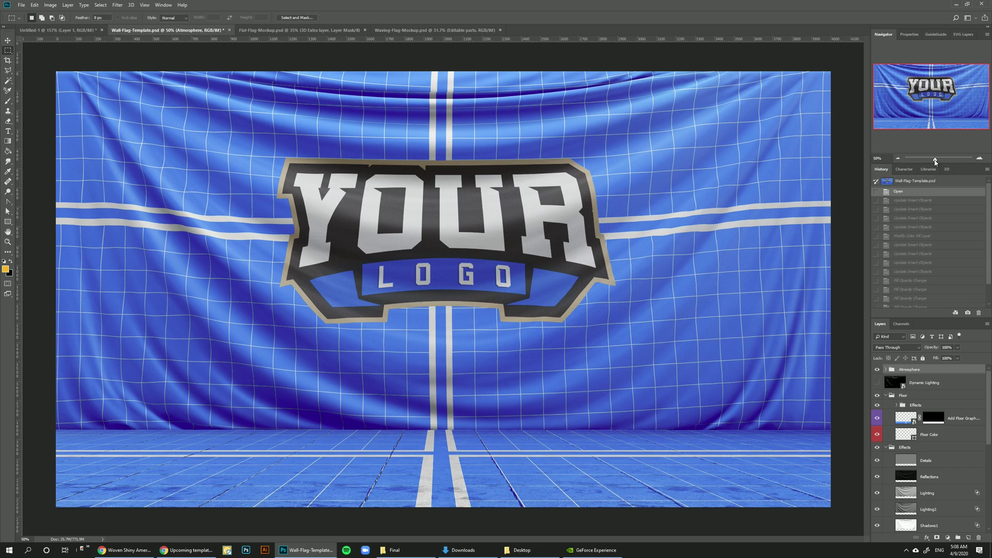
drag(936, 160, 934, 159)
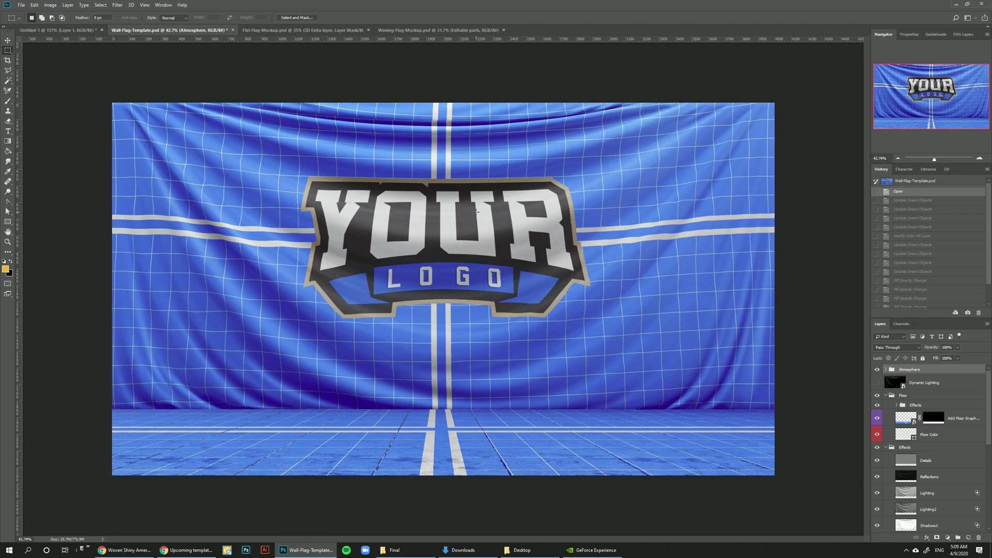
click(266, 31)
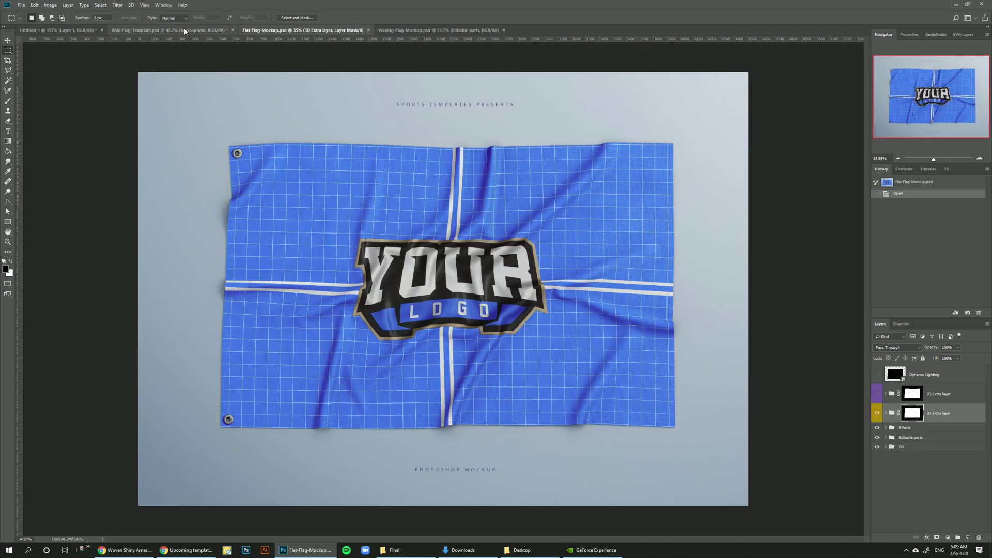
click(168, 30)
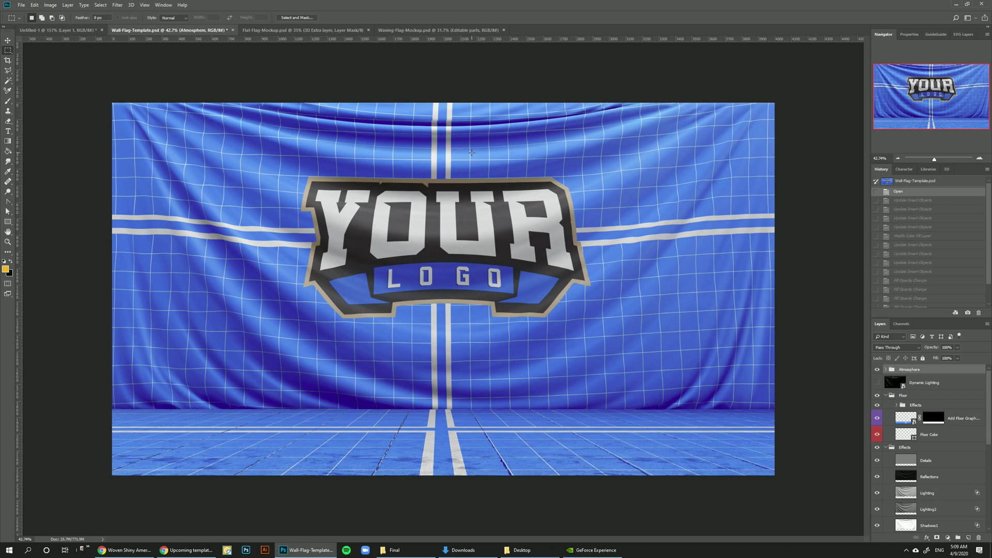
Step: In Waving-Flag-Mockup.psd, expand the Editable parts group and select the 2D | Add Flag layer
click(419, 30)
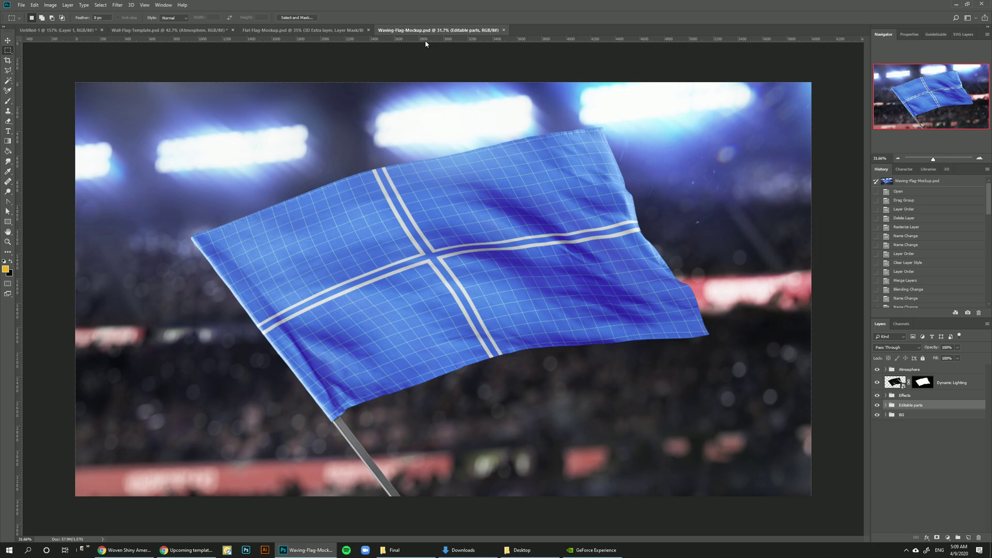
click(885, 405)
click(954, 436)
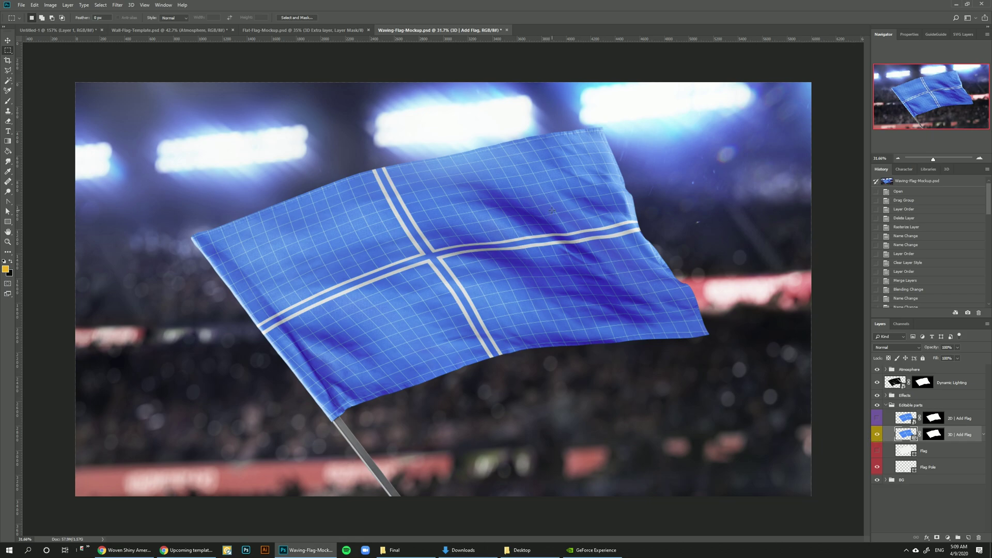
key(alt+bracketright)
Step: Inspect the waving flag's fabric texture and its free edge at 100% zoom
click(144, 5)
click(152, 92)
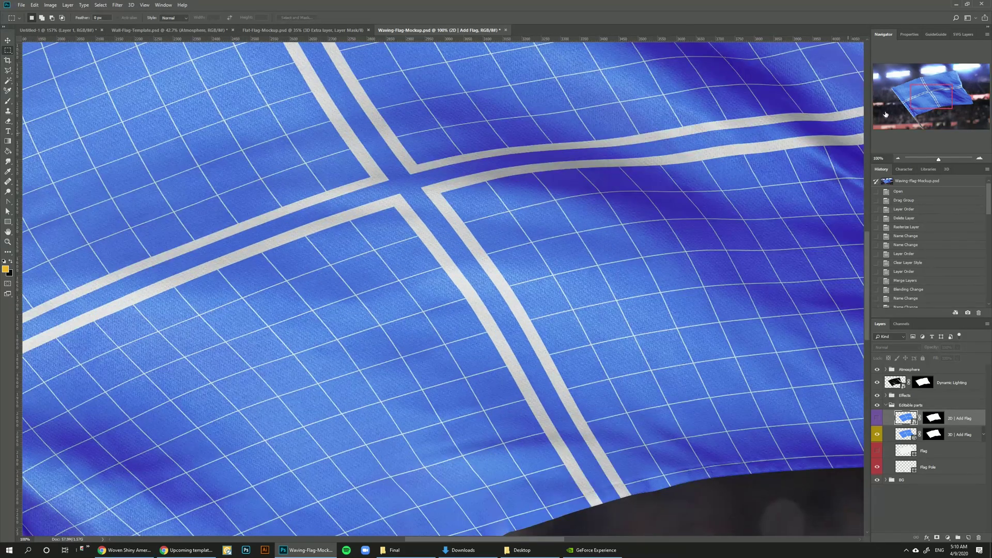
click(921, 92)
drag(922, 92, 933, 85)
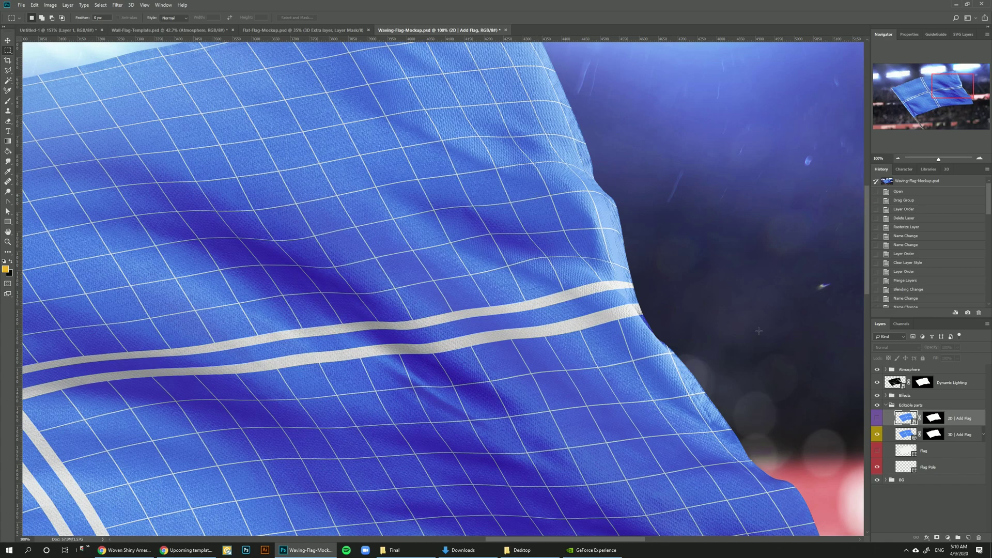
Step: Compare the 2D | Add Flag and 3D | Add Flag versions of the waving flag by alternating their visibility
click(877, 435)
click(876, 417)
drag(938, 159, 934, 159)
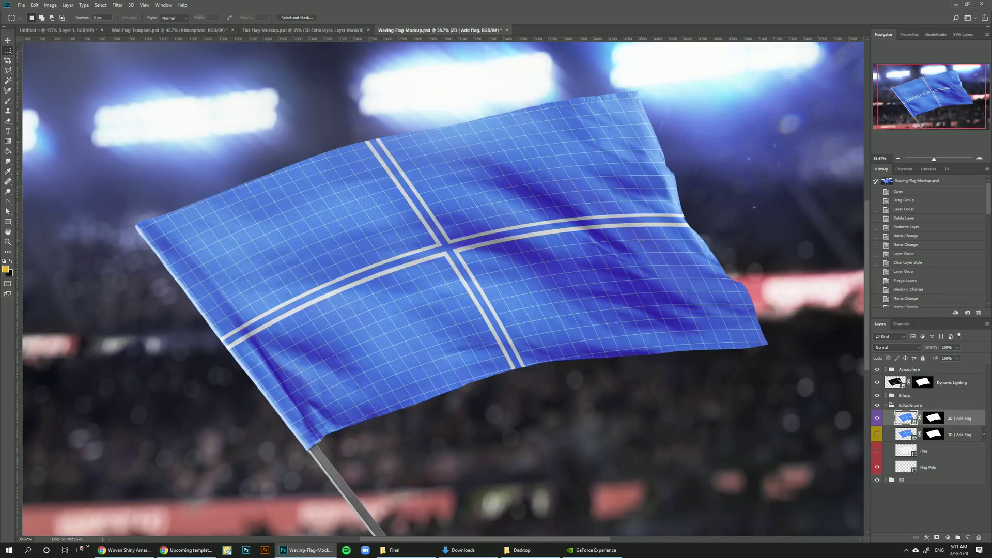
click(876, 434)
click(876, 418)
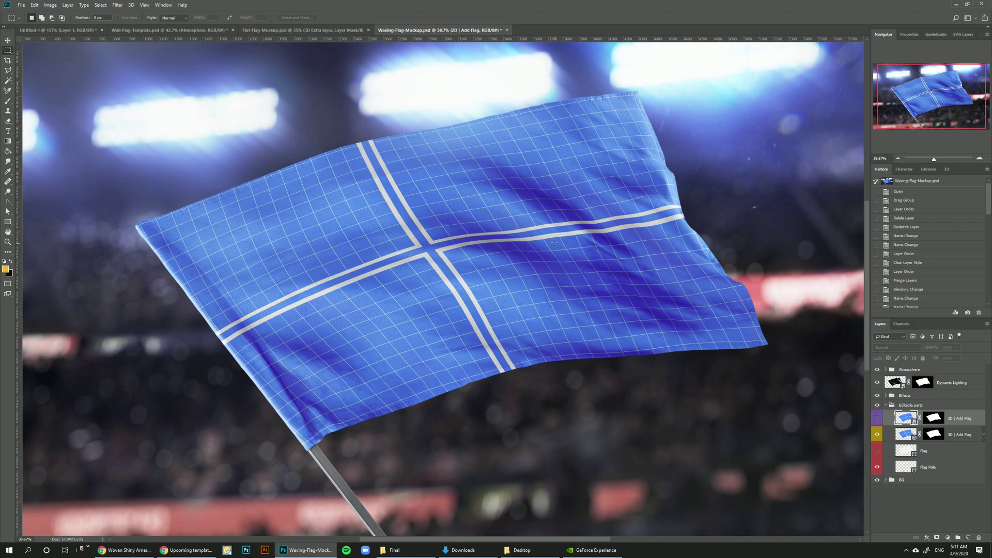
click(877, 421)
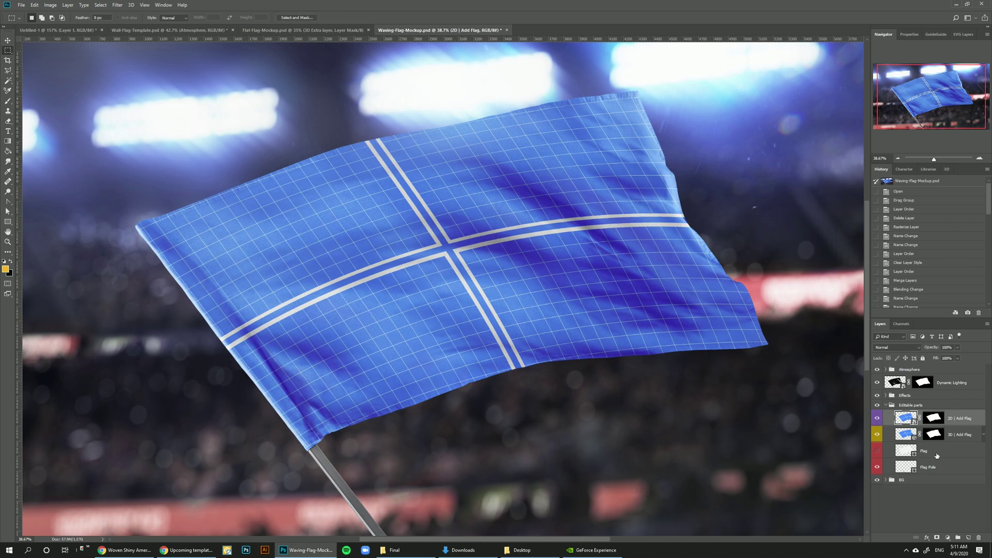
click(876, 422)
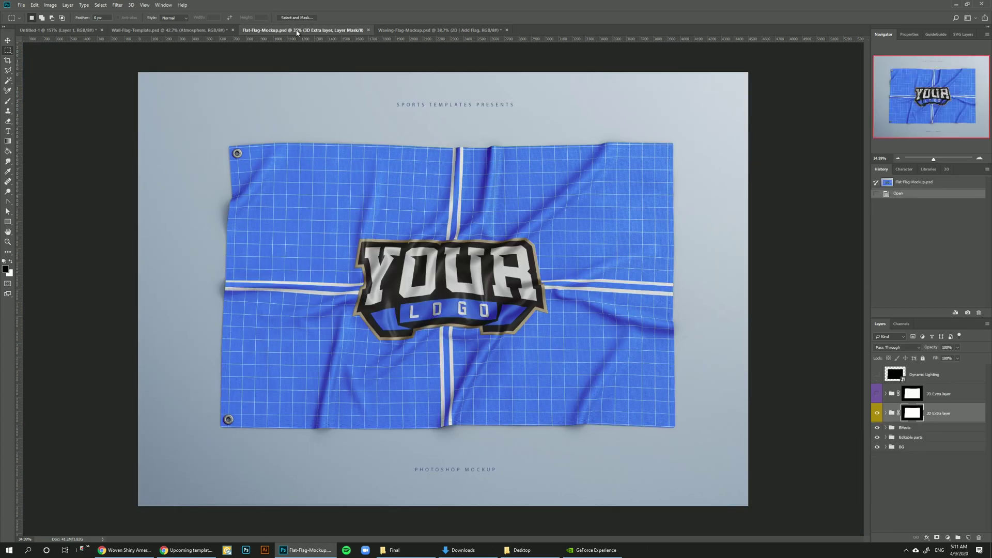
Step: In Flat-Flag-Mockup.psd, expand the Editable parts group and select the 3D | Add Flag layer
click(886, 437)
click(965, 444)
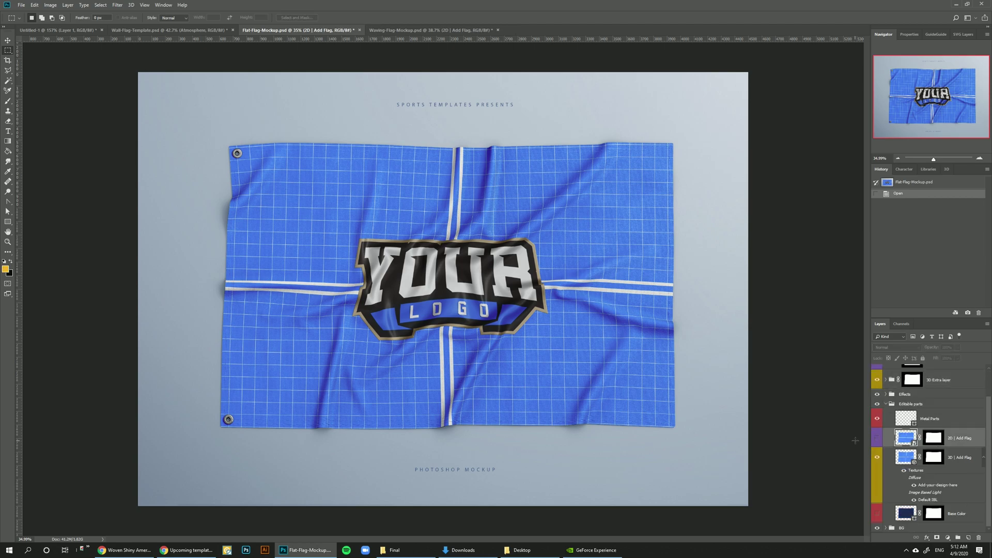
click(930, 460)
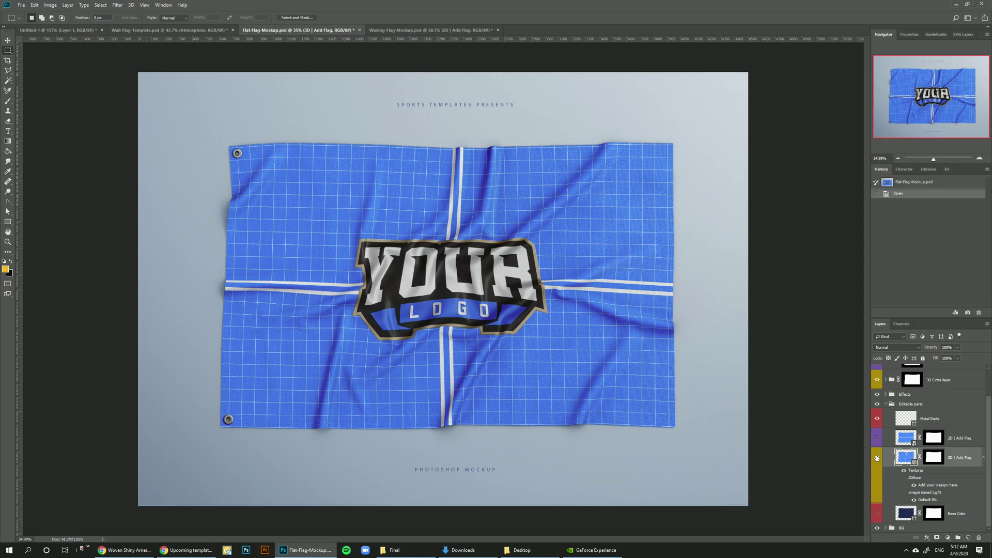
Step: Review the flag layers in the wall template, the waving flag mockup, and the sample flag image in Untitled-1
key(ctrl+shift+Tab)
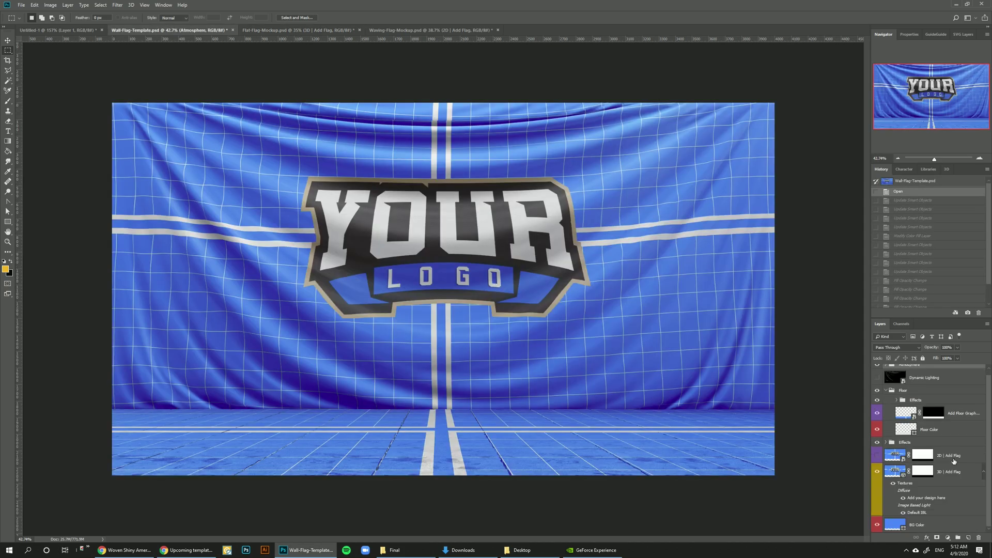
click(429, 30)
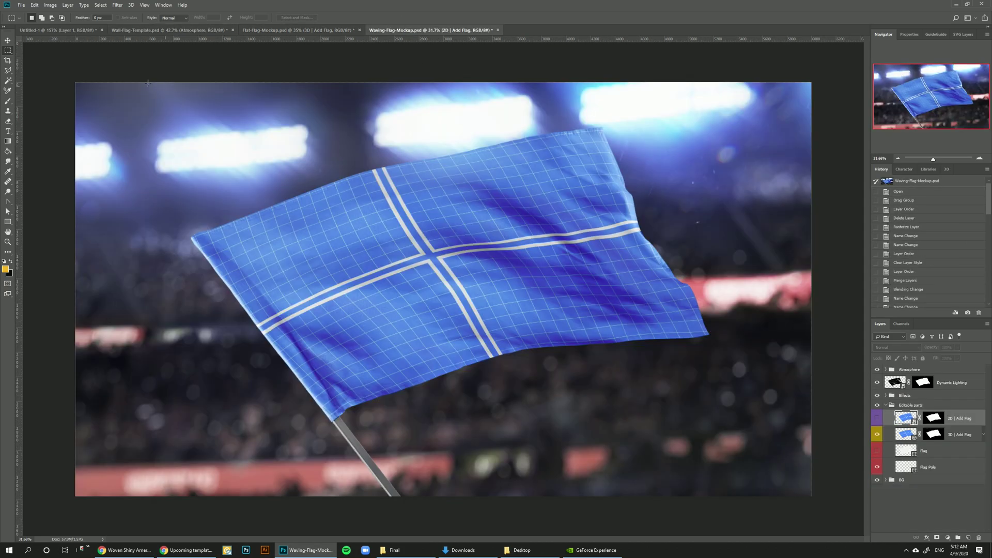
click(37, 30)
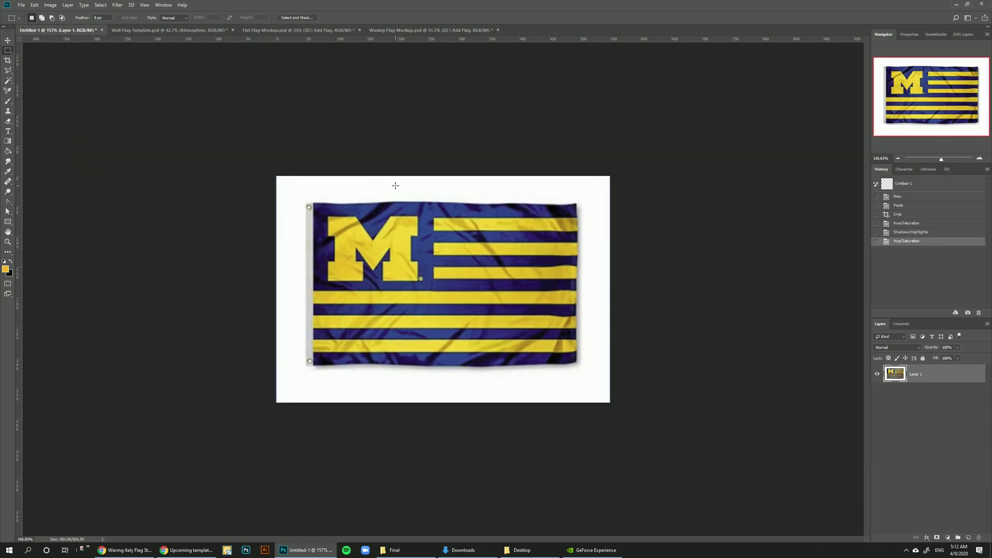
Step: In Waving-Flag-Mockup.psd, show the 2D | Add Flag layer, then open its smart object contents and close them again
click(393, 30)
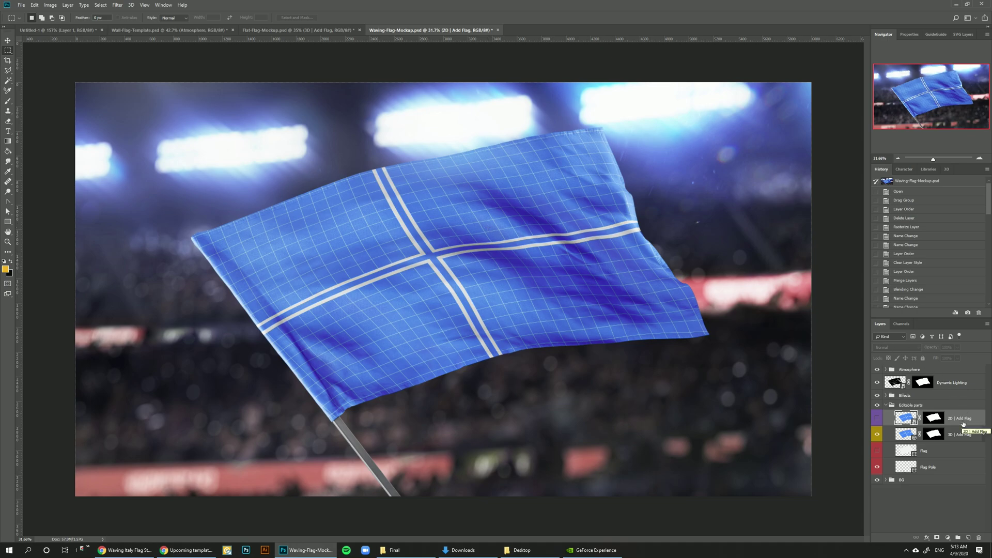
click(877, 417)
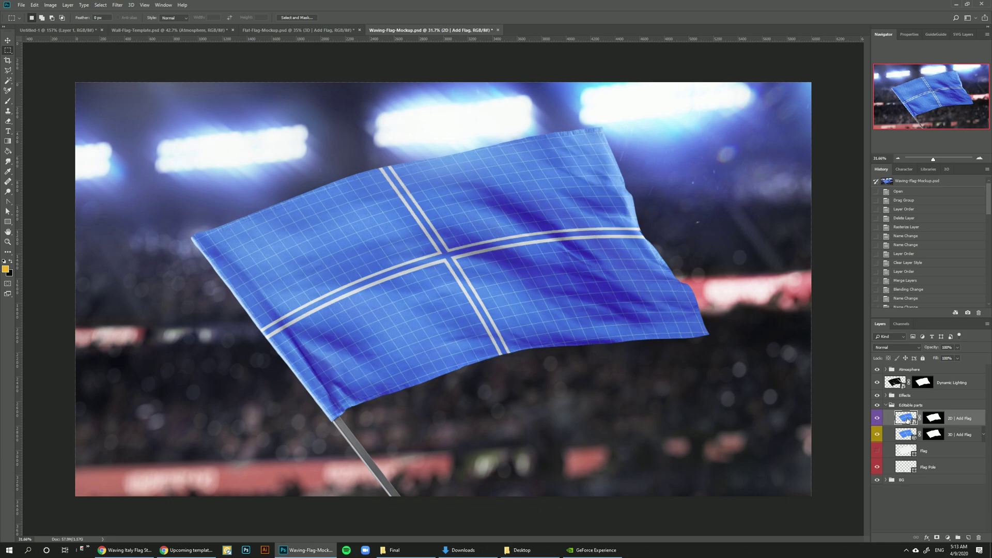
double_click(906, 420)
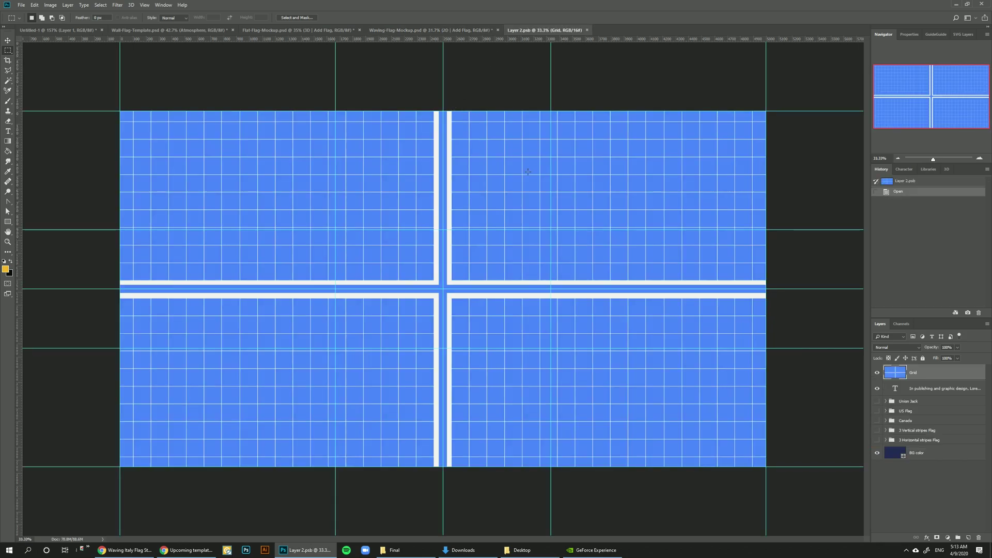
click(585, 31)
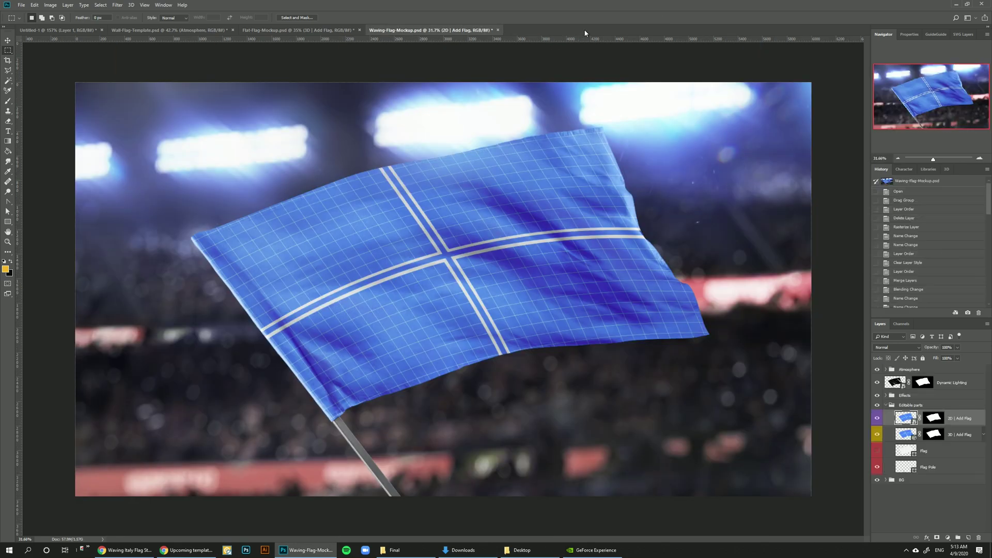
Step: Expand the 3D | Add Flag layer's details, open its Add-Your_Flag-Here texture for editing, and hide the Grid layer there
click(983, 436)
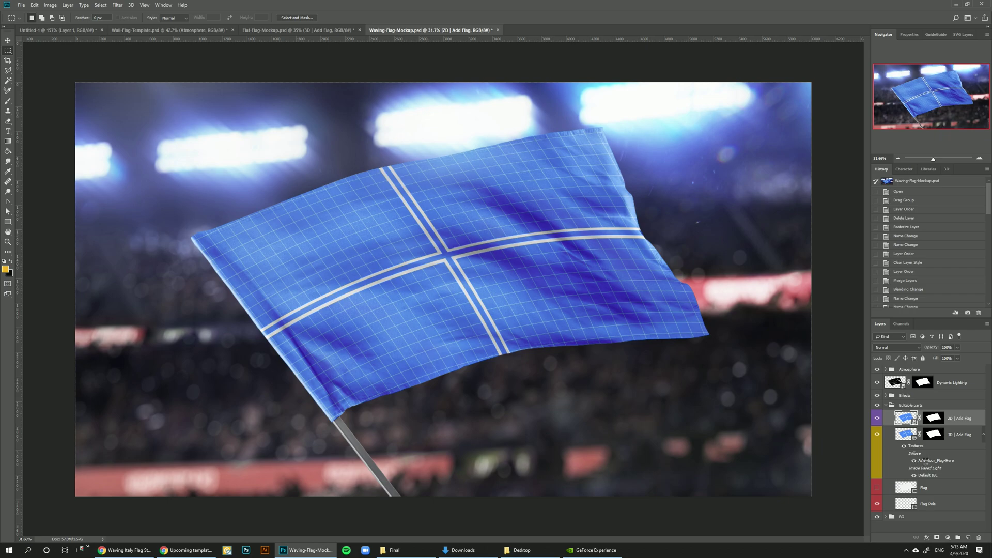
double_click(924, 460)
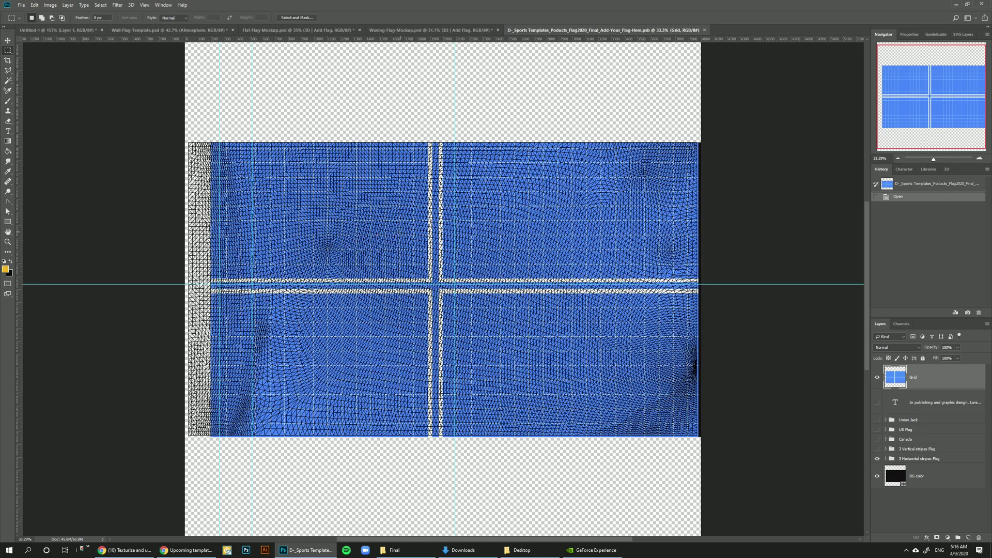
click(877, 379)
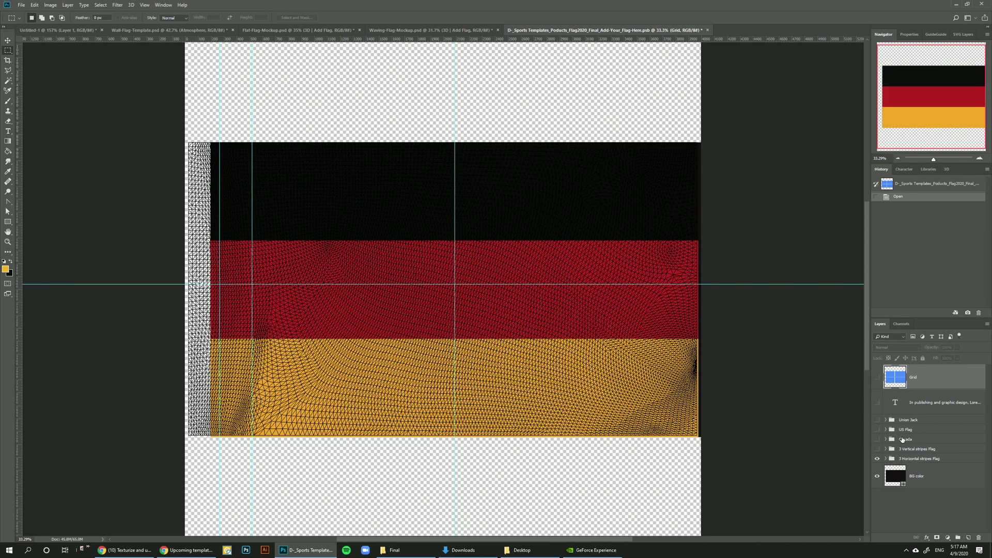
Step: Show the 3 Vertical stripes Flag, Canada, US Flag and Union Jack sample groups one after another
click(905, 459)
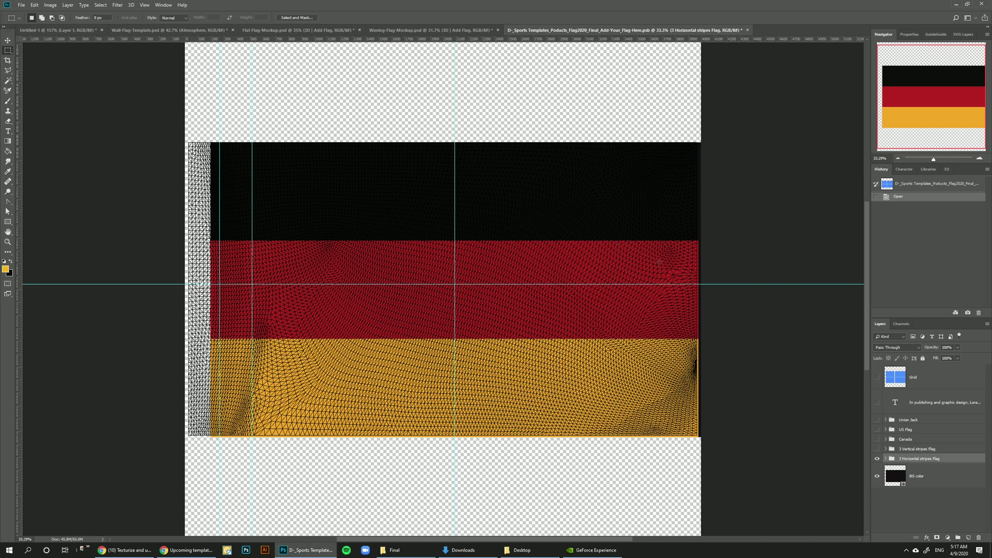
click(912, 449)
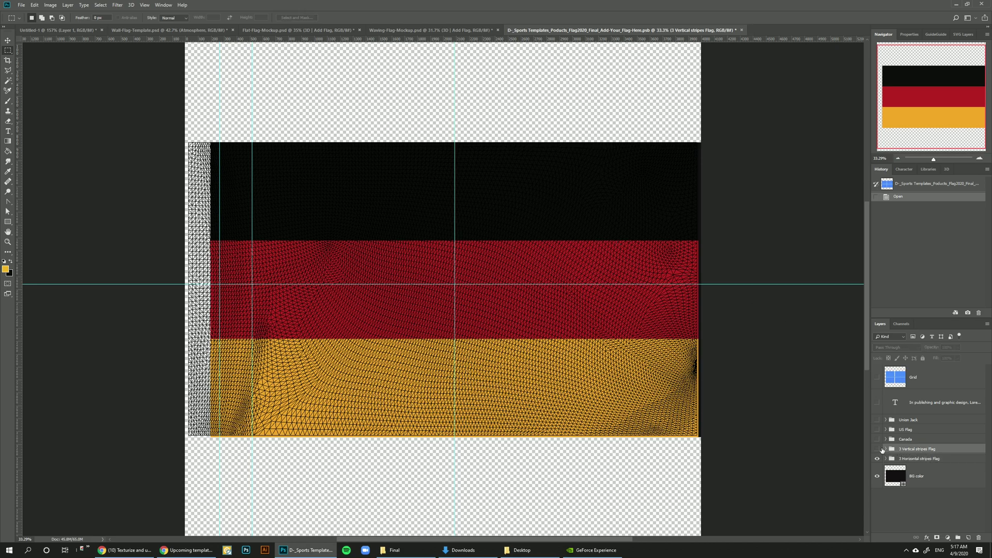
click(877, 449)
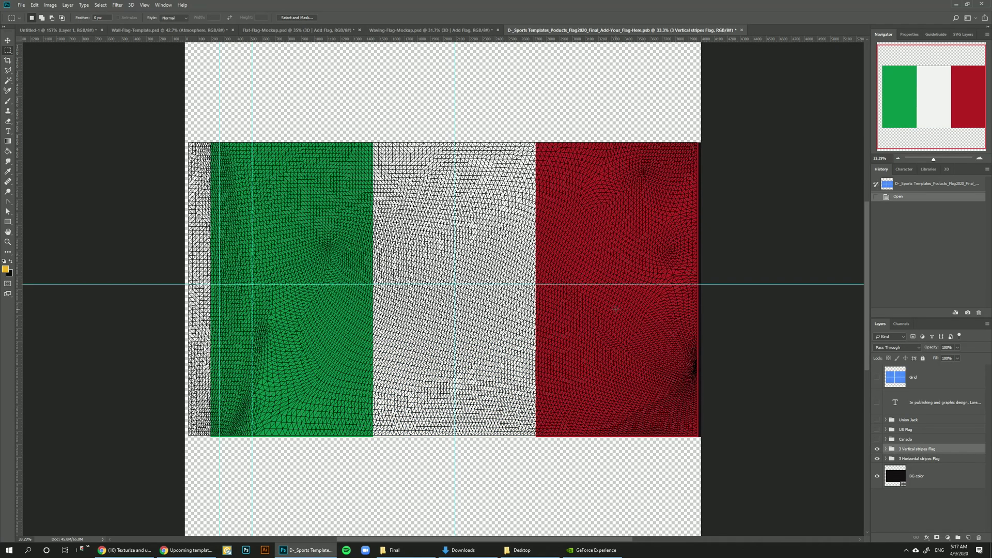
click(902, 439)
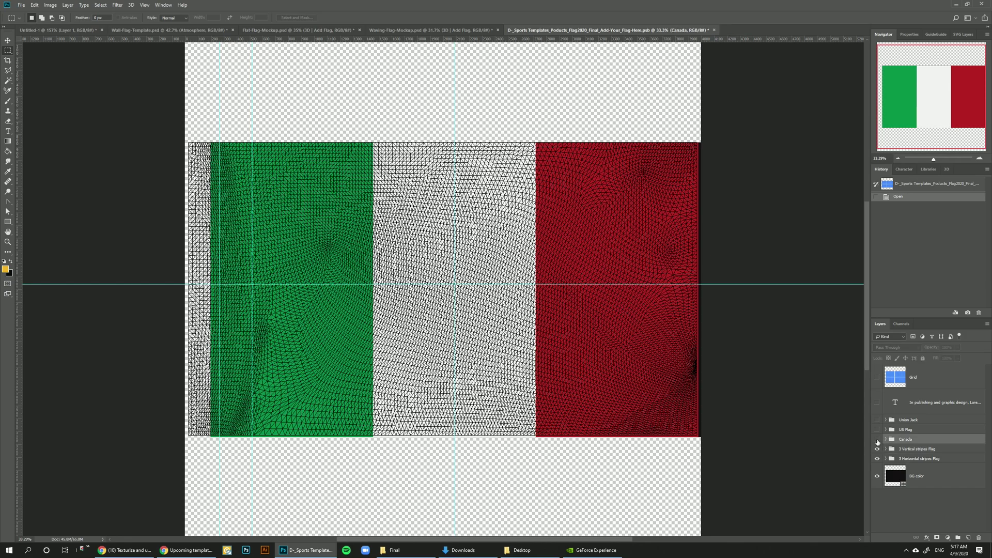
click(876, 439)
click(898, 431)
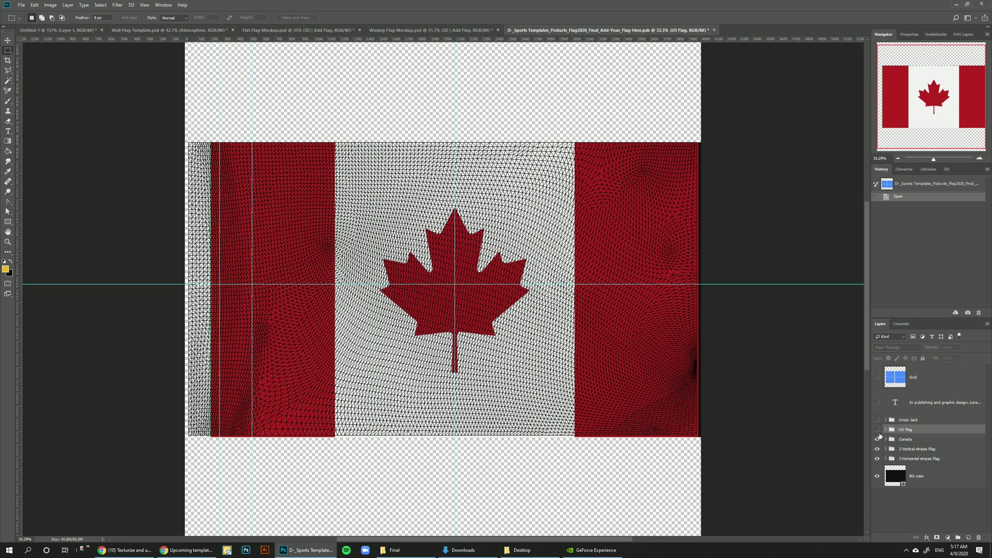
click(876, 429)
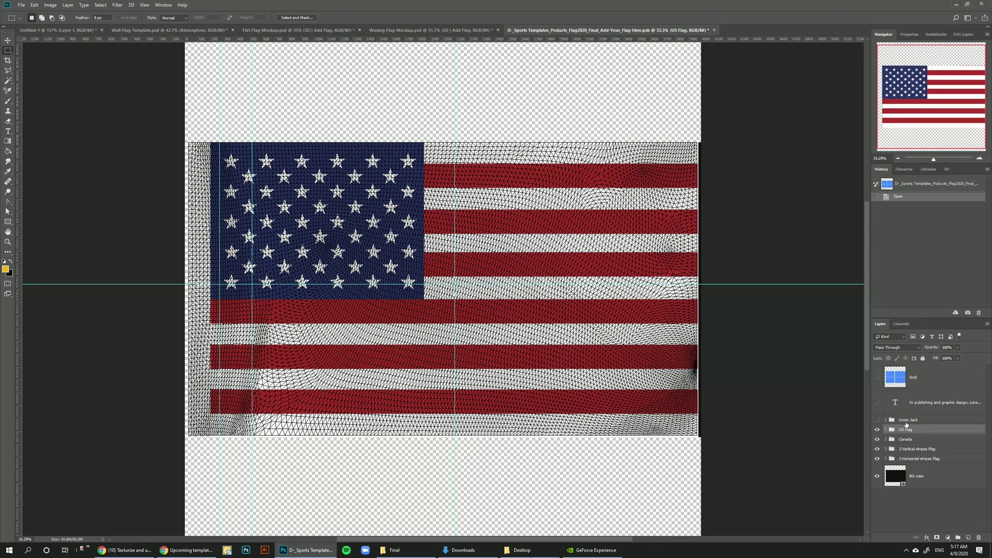
click(903, 420)
click(876, 420)
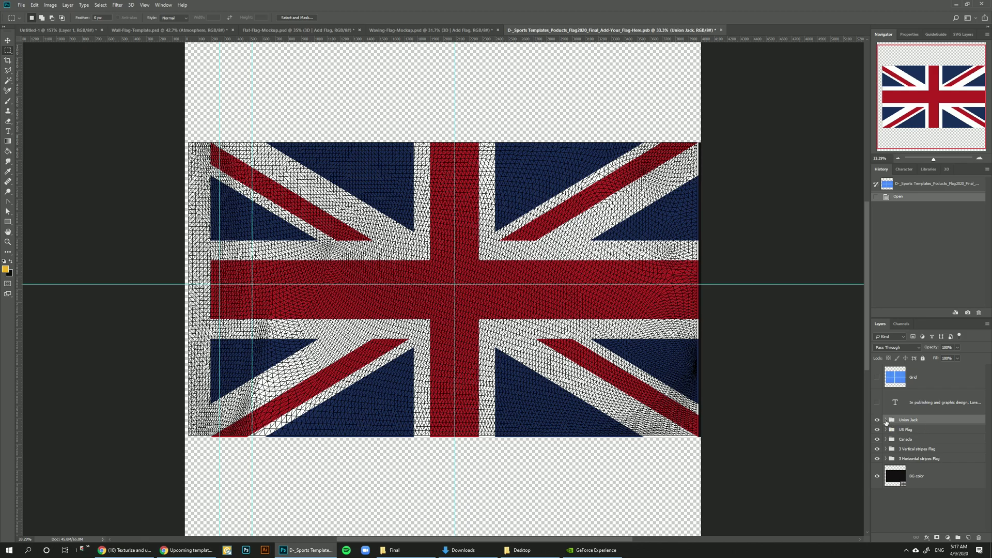
Step: Examine the shape layers inside the Union Jack group, then check the reference flag in Untitled-1 and return to the flag texture
click(885, 419)
click(932, 436)
scroll(931, 451, down, 1)
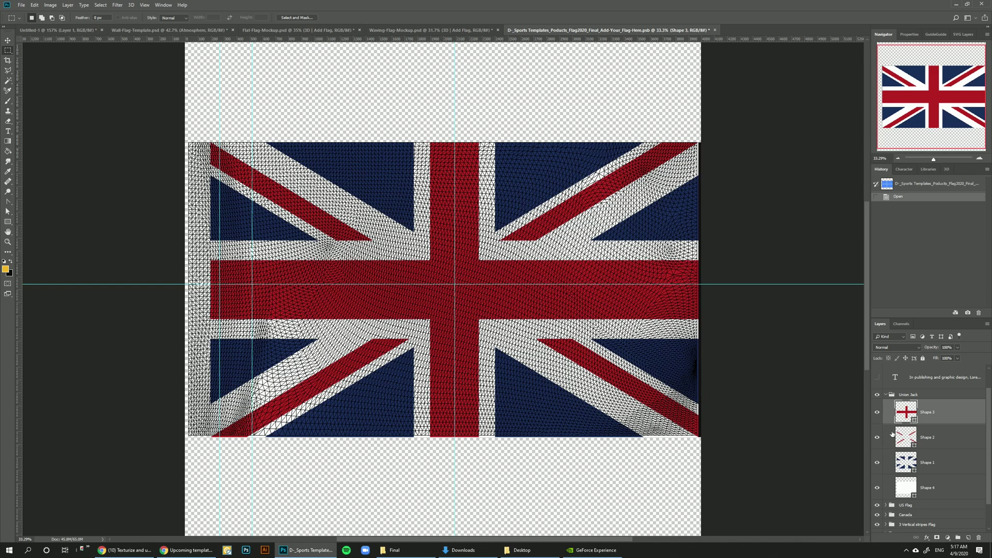
click(885, 394)
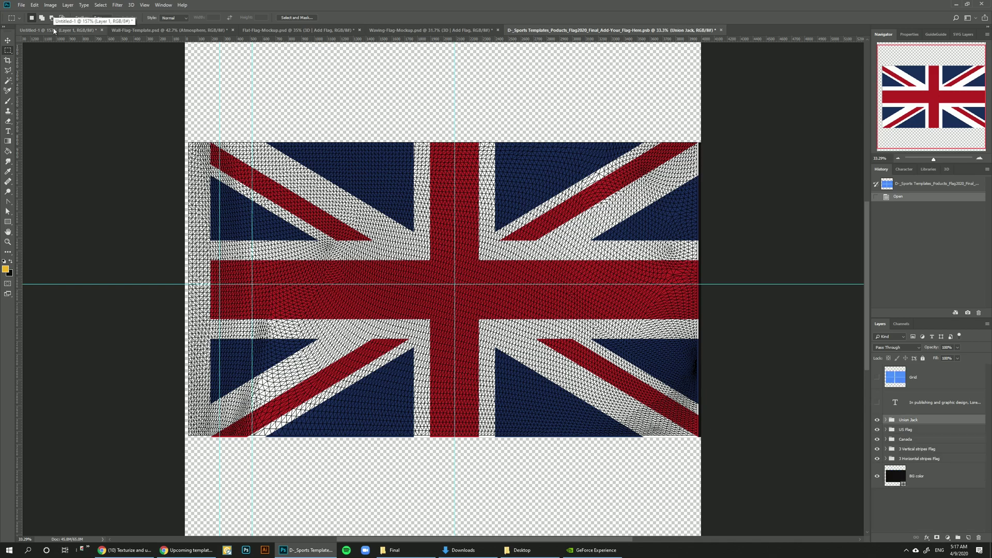
click(57, 30)
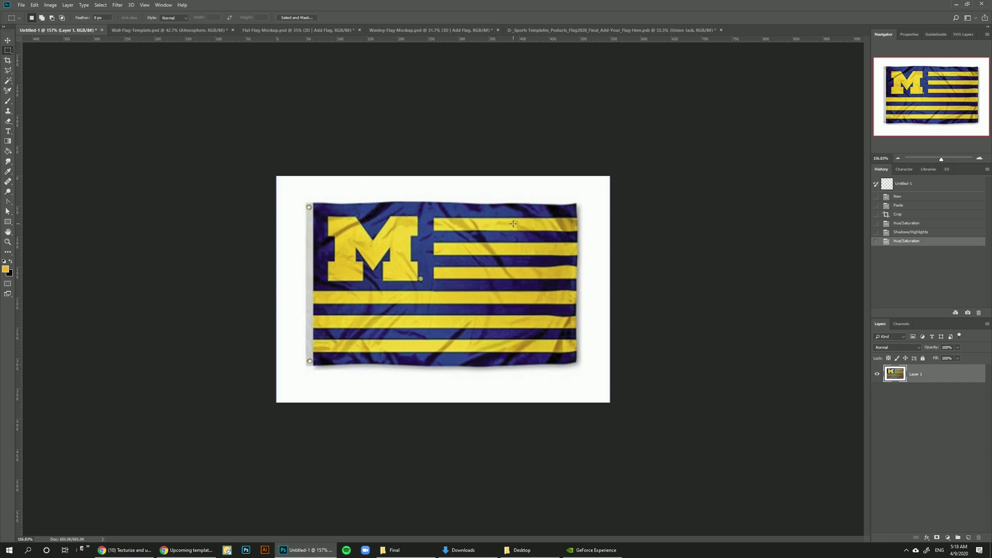
click(559, 33)
Step: Hide the Union Jack, Canada and both stripes flag groups, then expand the US Flag group to its Stars and Top Left layers
click(876, 419)
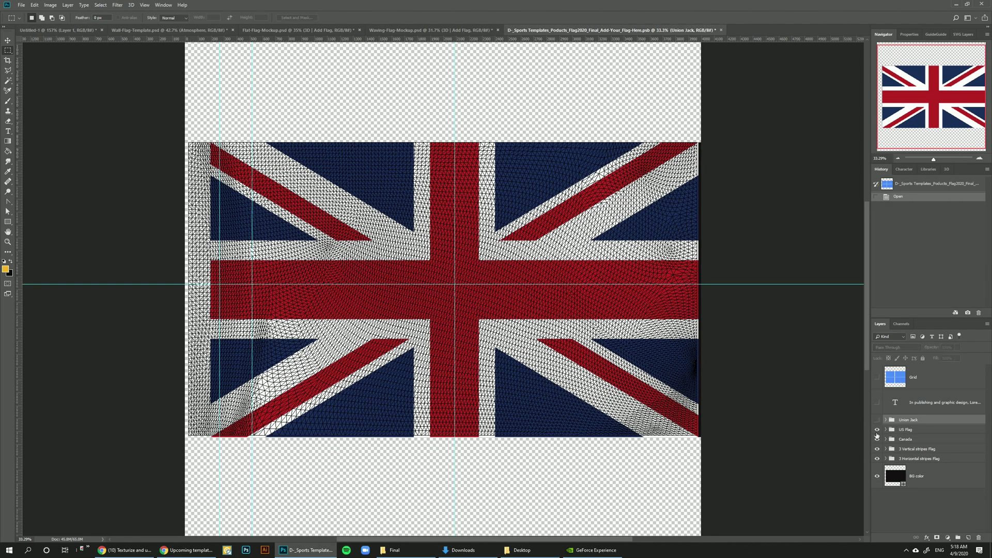
drag(876, 439, 877, 458)
click(905, 429)
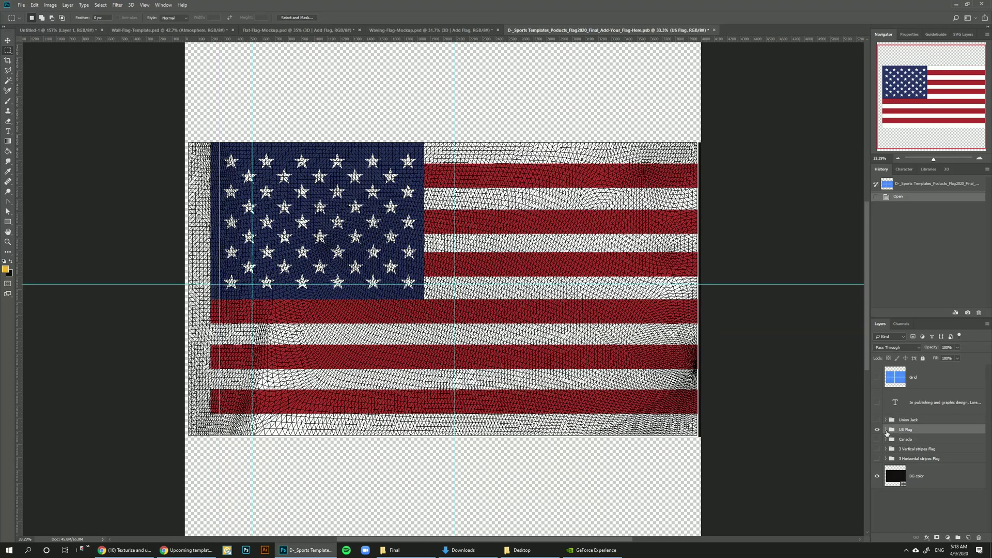
click(885, 429)
click(924, 397)
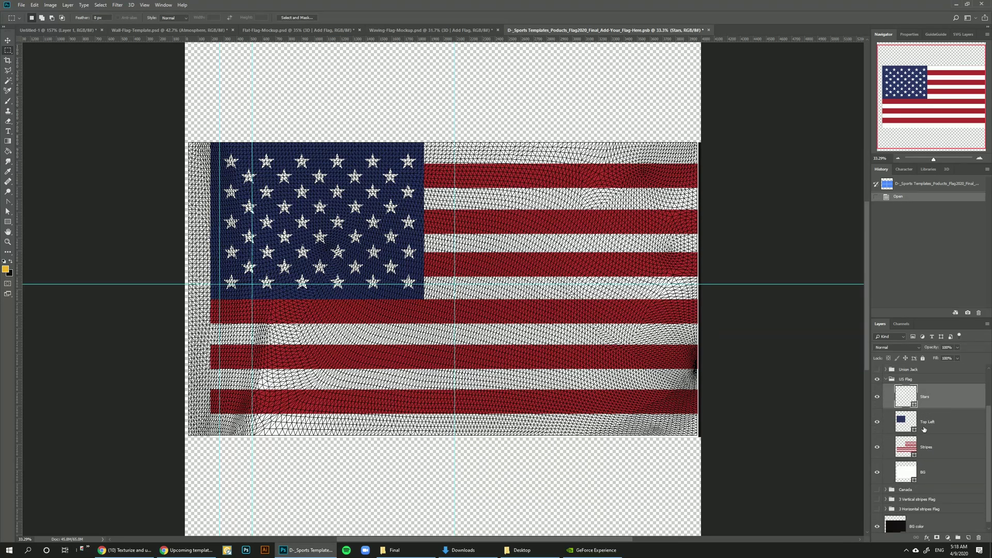
click(924, 429)
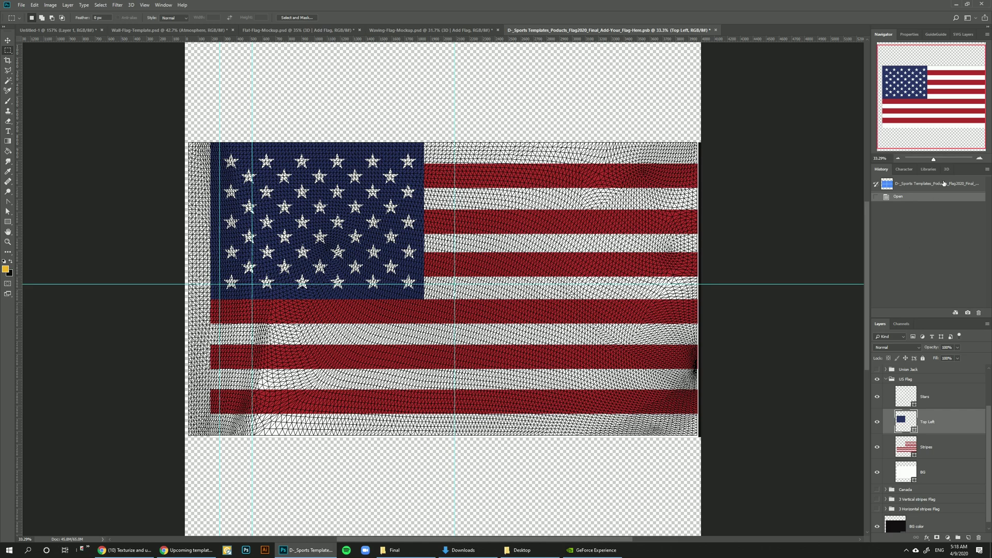
Step: Bring up the Flags library assets and hide the US flag's Top Left and Stars layers
click(928, 169)
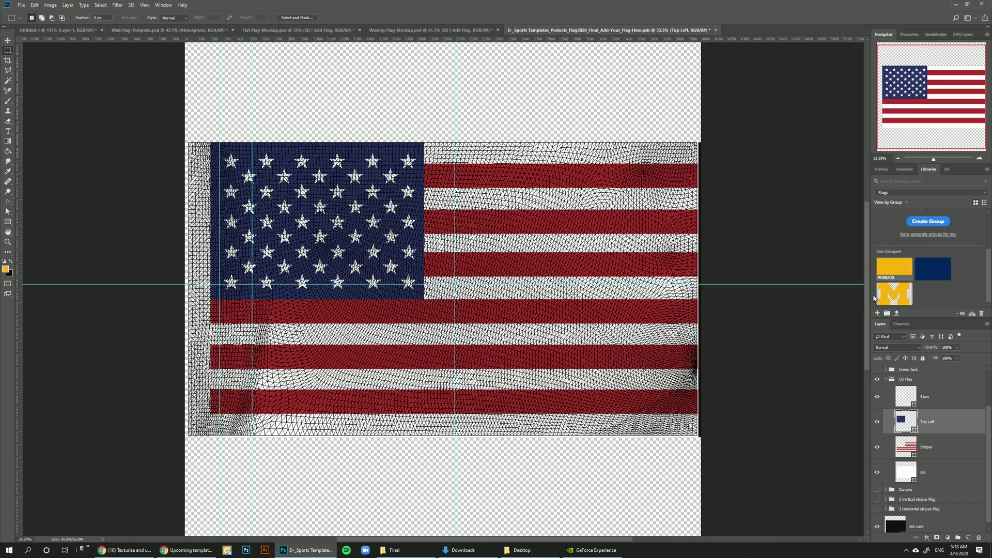
click(876, 423)
click(876, 396)
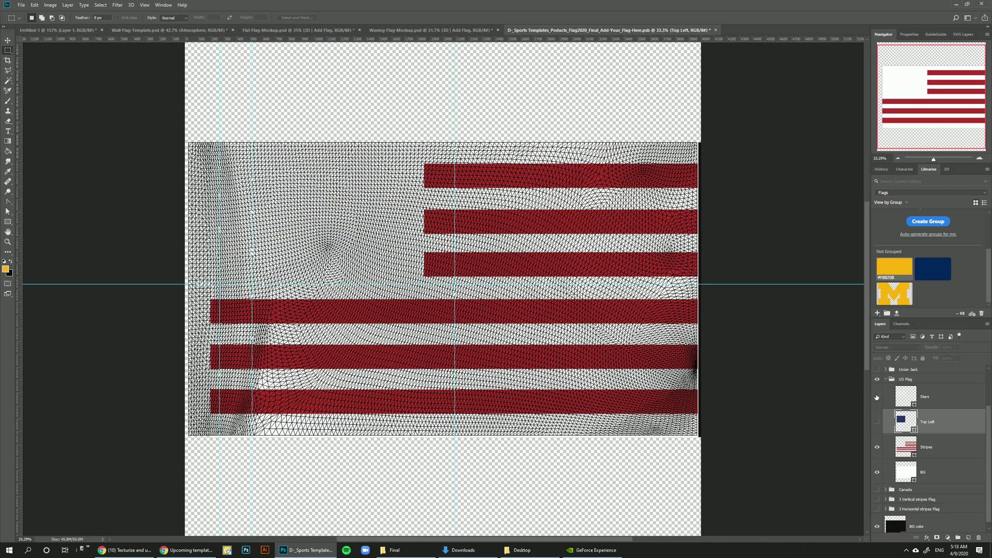
Step: Recolor the US flag's BG layer with the library's dark blue and its Stripes layer with the library's yellow
click(899, 478)
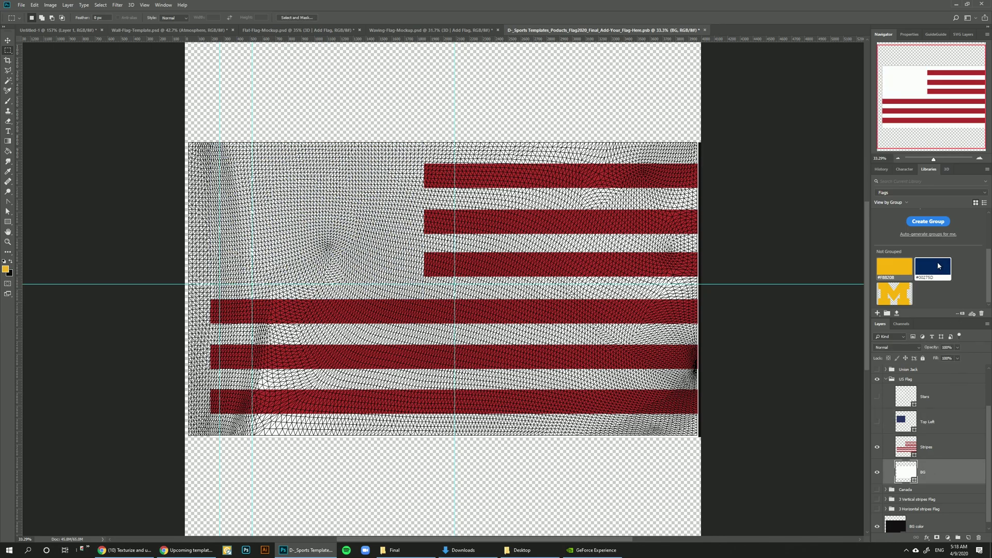
click(933, 268)
key(alt+BackSpace)
click(924, 447)
click(893, 268)
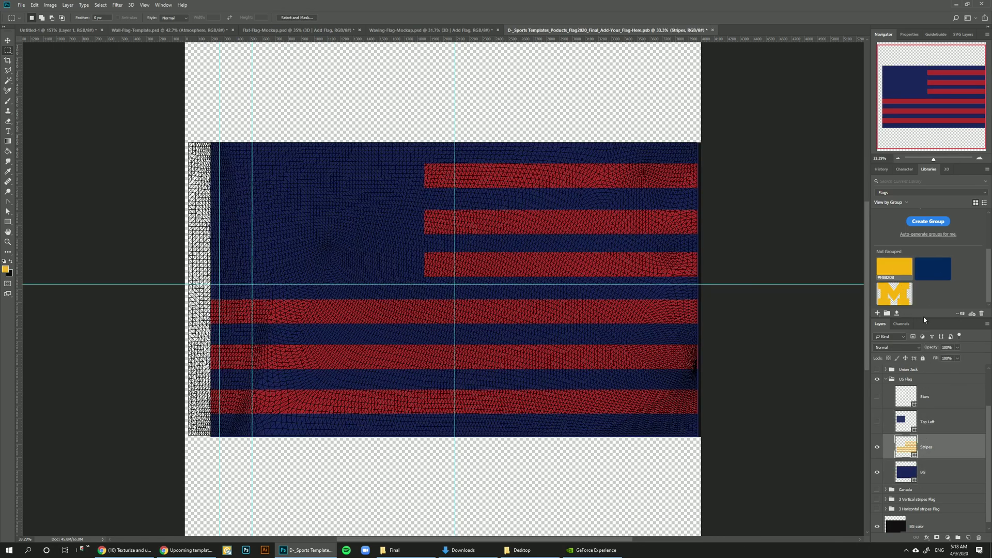
key(shift+alt+BackSpace)
Step: Place the yellow M logo from the library, scale it to about 98%, and position it beside the three short stripes
drag(894, 293, 382, 242)
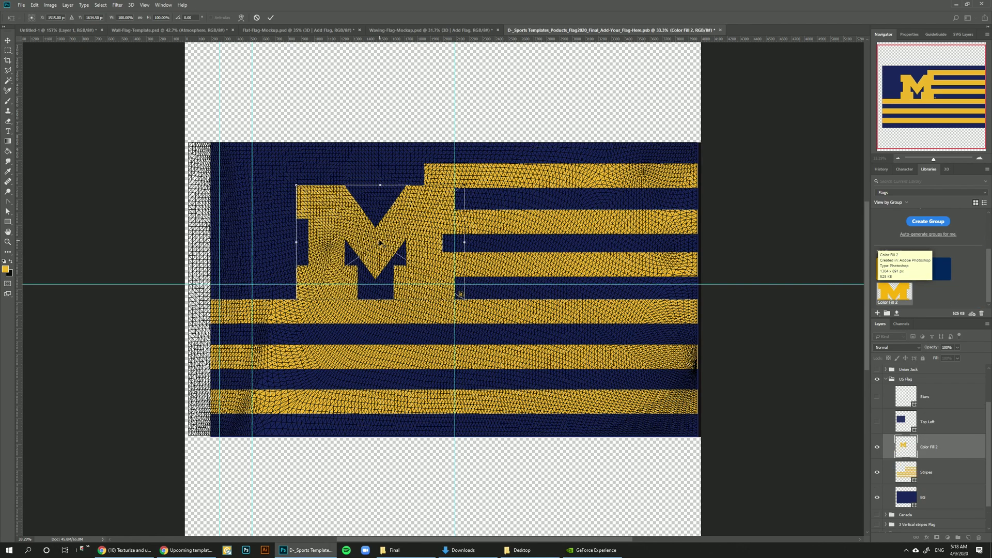
drag(405, 221, 385, 200)
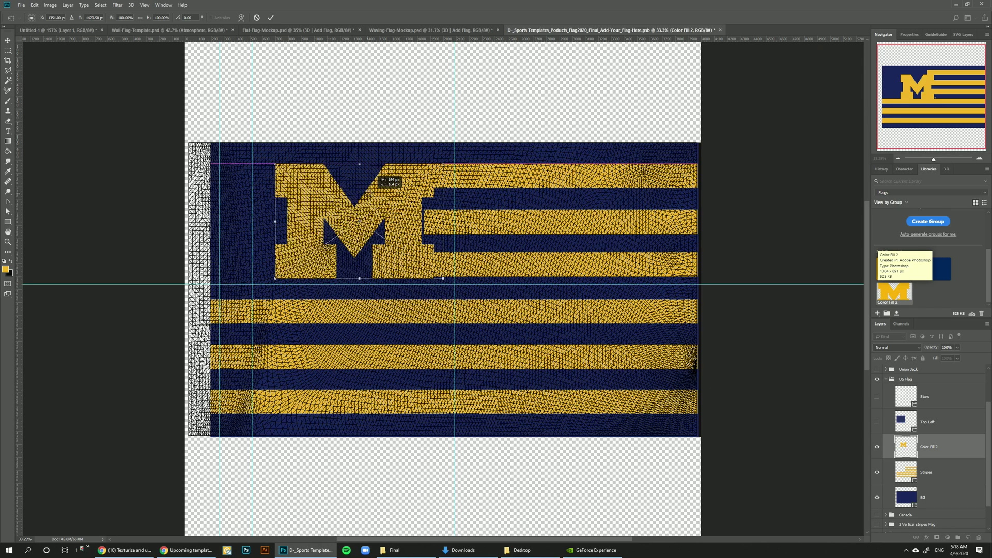
drag(443, 279, 439, 276)
drag(430, 177, 389, 180)
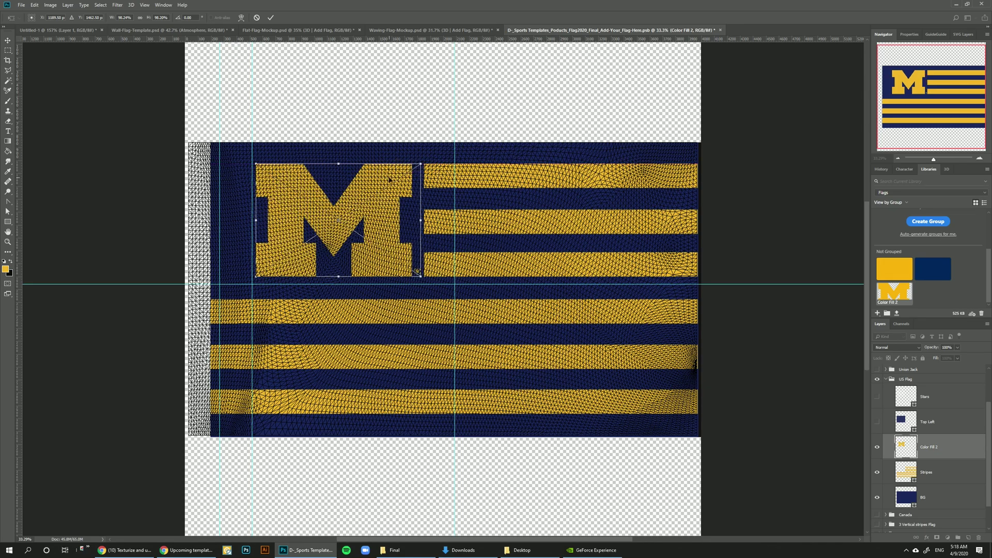
key(Return)
Step: Compare with the reference flag in Untitled-1, then shorten the three upper stripes by moving their left-end anchor points to the right
key(ctrl+Tab)
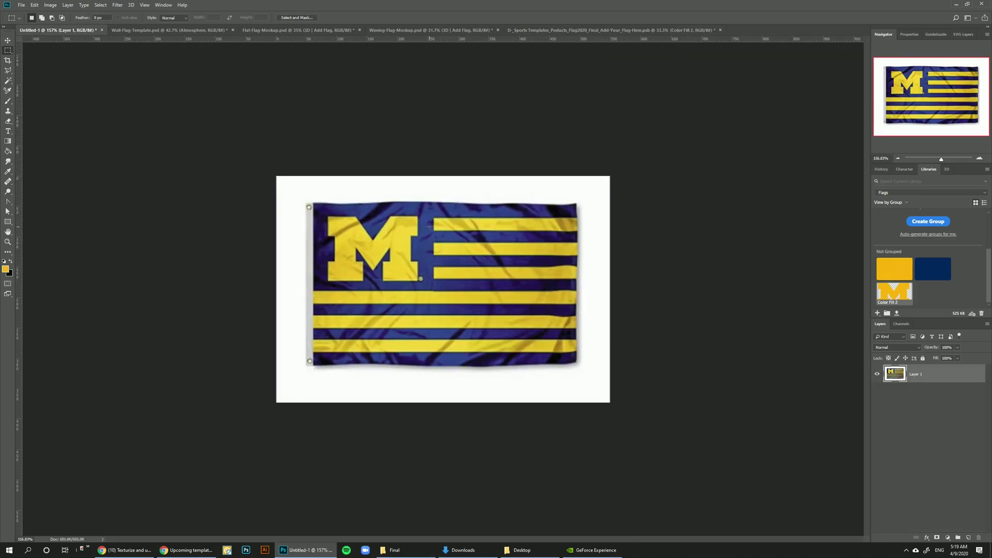
click(708, 30)
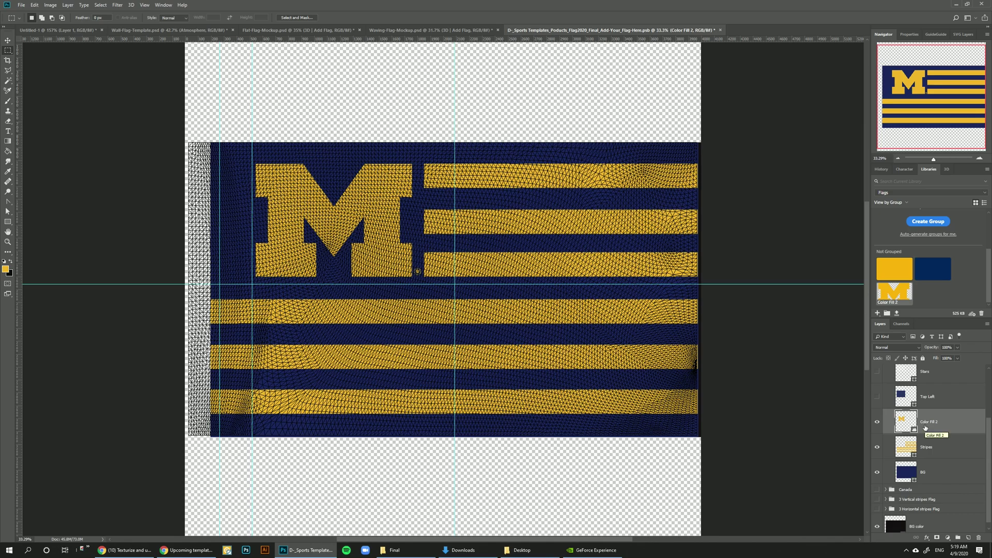
click(932, 447)
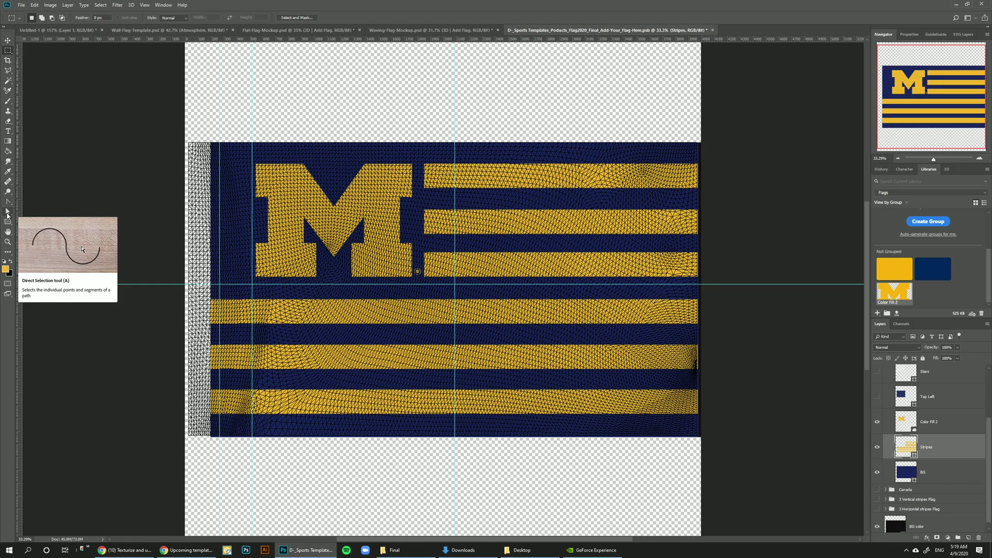
click(7, 212)
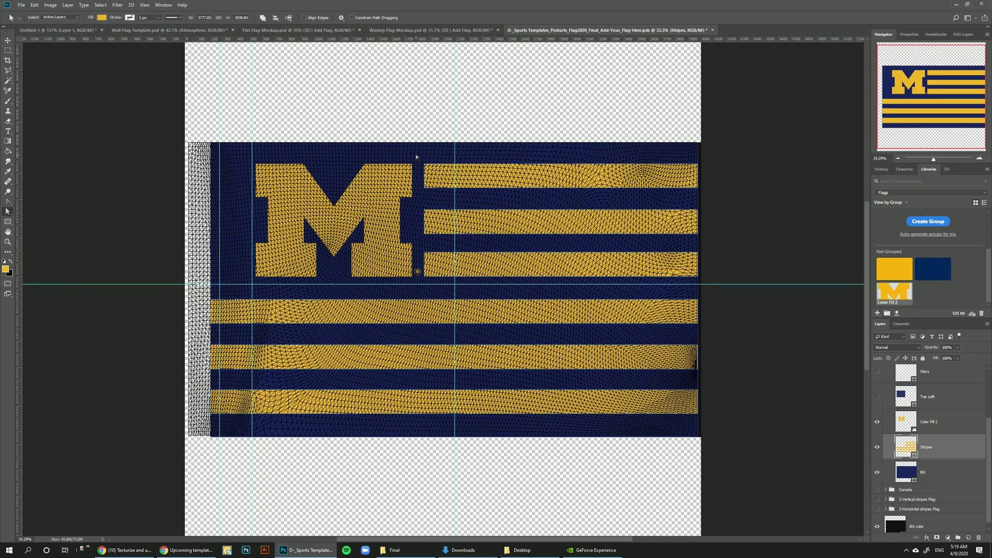
drag(416, 155, 437, 286)
key(shift+Right)
key(shift+Right)
key(shift+Right)
key(shift+Right)
key(shift+Right)
key(shift+Right)
key(shift+Right)
key(shift+Right)
key(shift+Right)
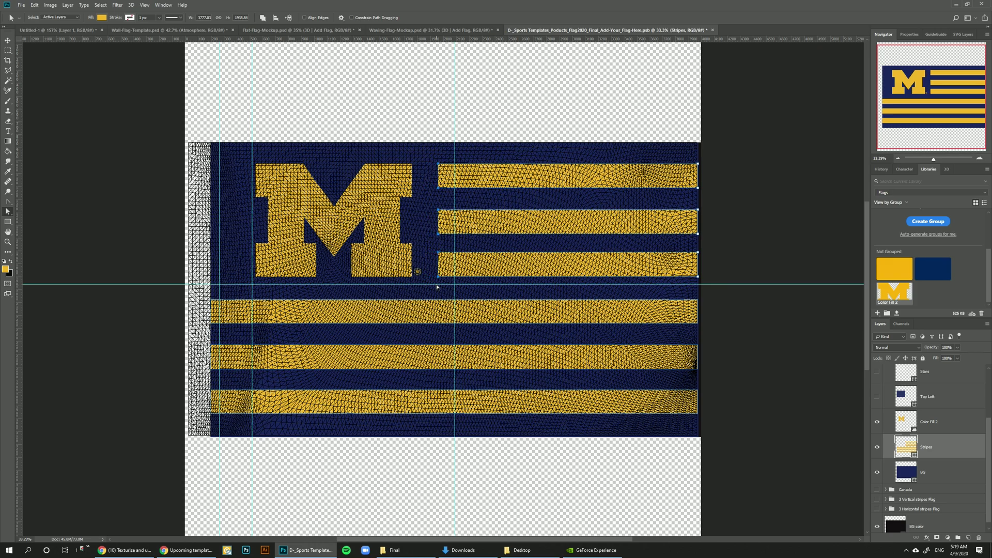
Step: Nudge the M logo layer slightly to the right with the Move tool and save the flag texture
key(alt+bracketright)
click(7, 40)
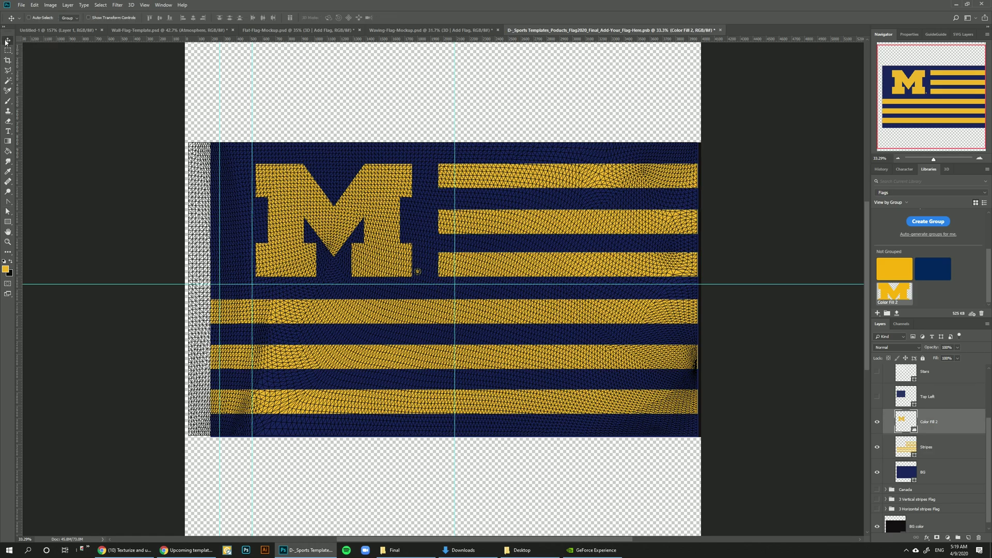
key(shift+Right)
key(shift+Right)
key(shift+Right)
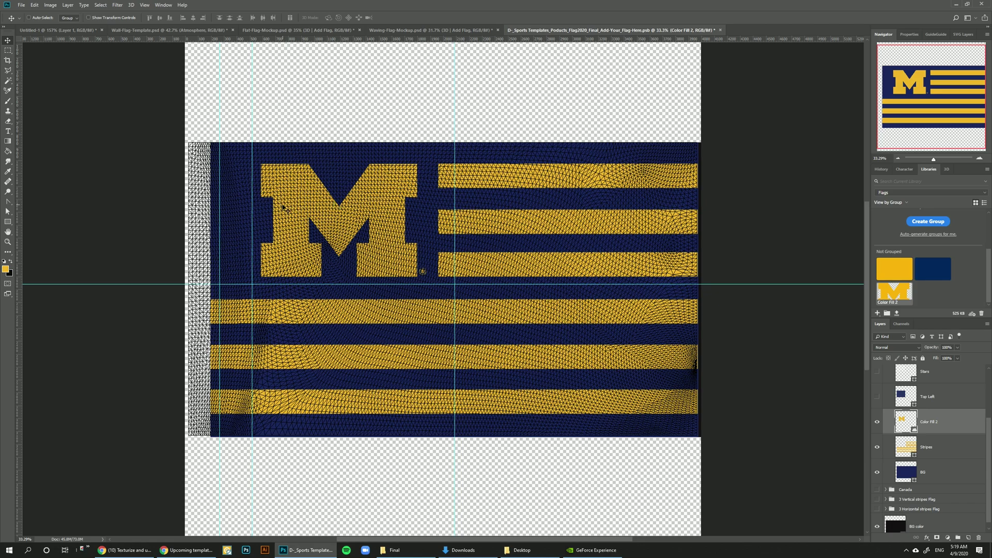
key(ctrl)
Step: In Waving-Flag-Mockup.psd, hide the 2D | Add Flag layer to reveal the 3D flag, then select the Atmosphere group
click(429, 30)
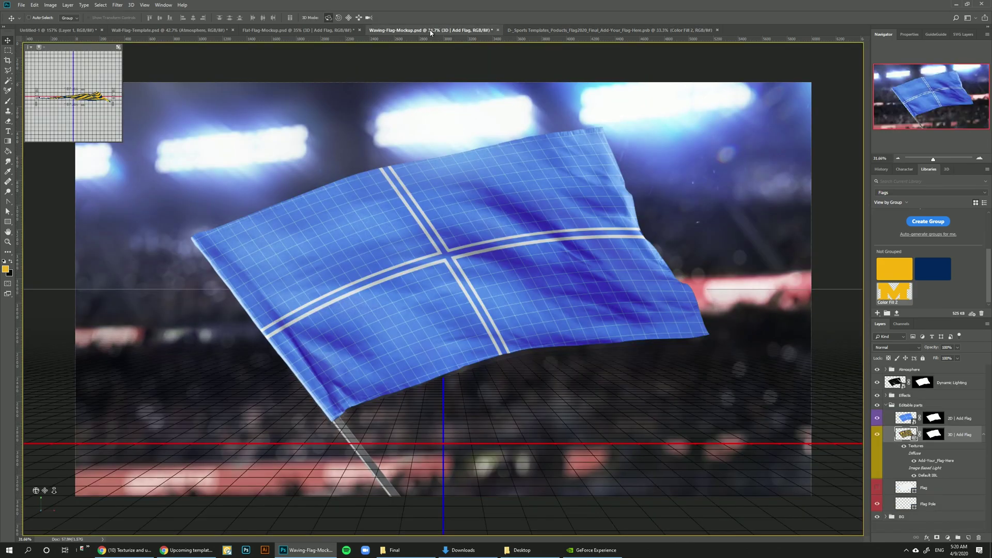
click(967, 420)
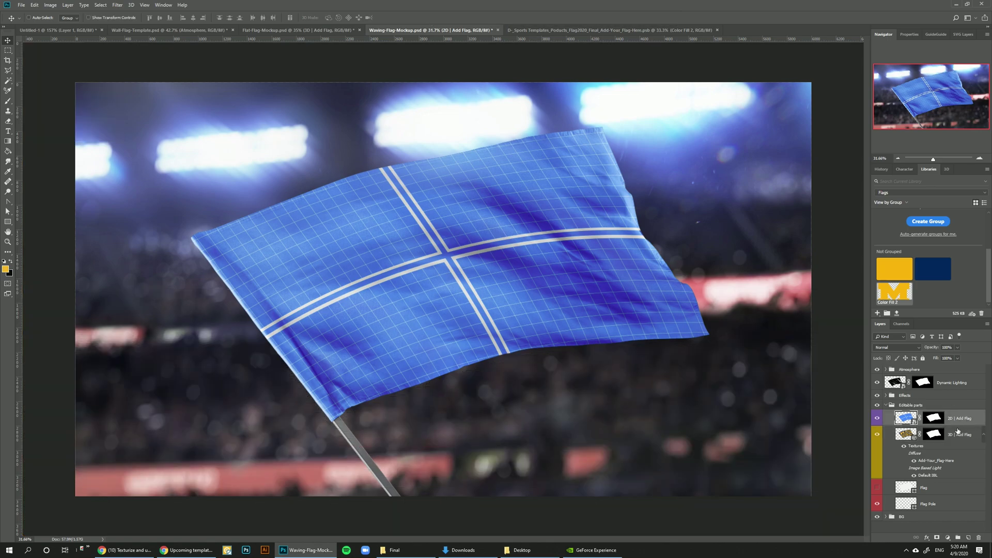
click(876, 417)
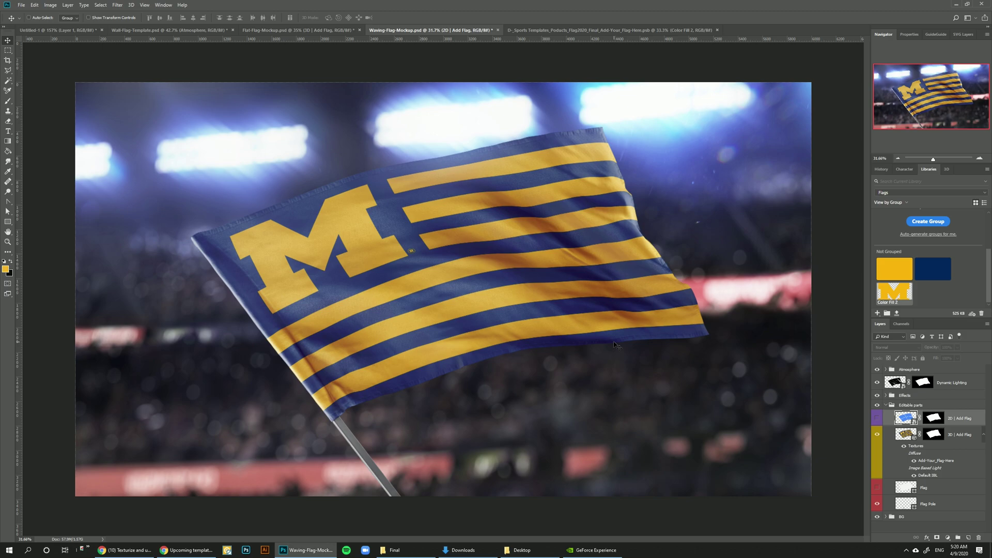
click(911, 370)
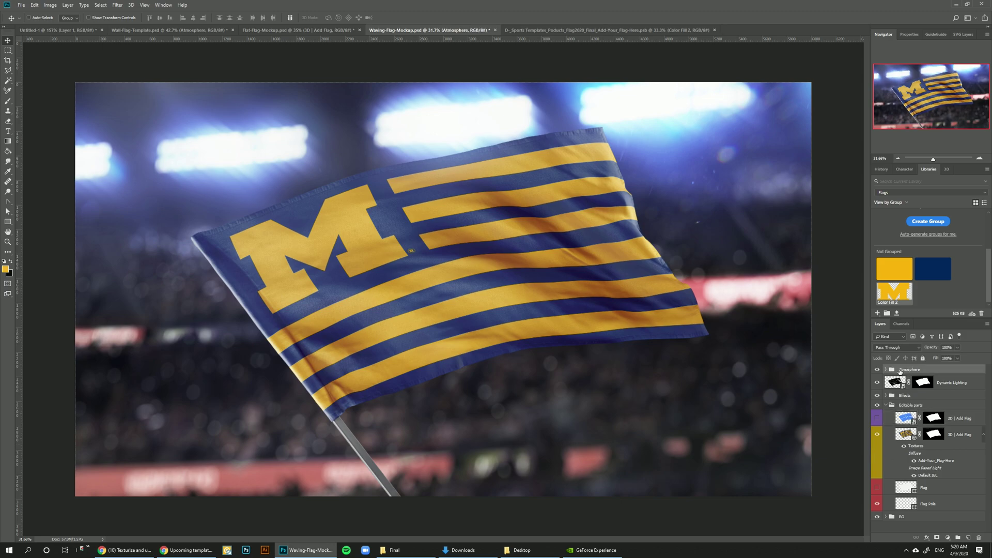
Step: Hide the Atmosphere group and inspect the waving flag's fabric detail at 100% zoom before returning to the whole flag
click(879, 370)
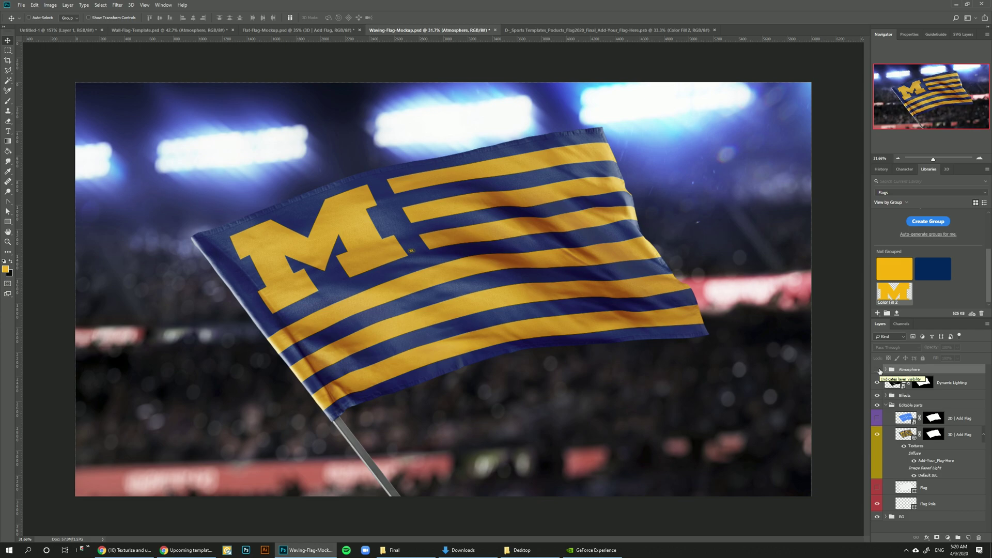
click(879, 370)
click(878, 370)
click(145, 5)
click(181, 91)
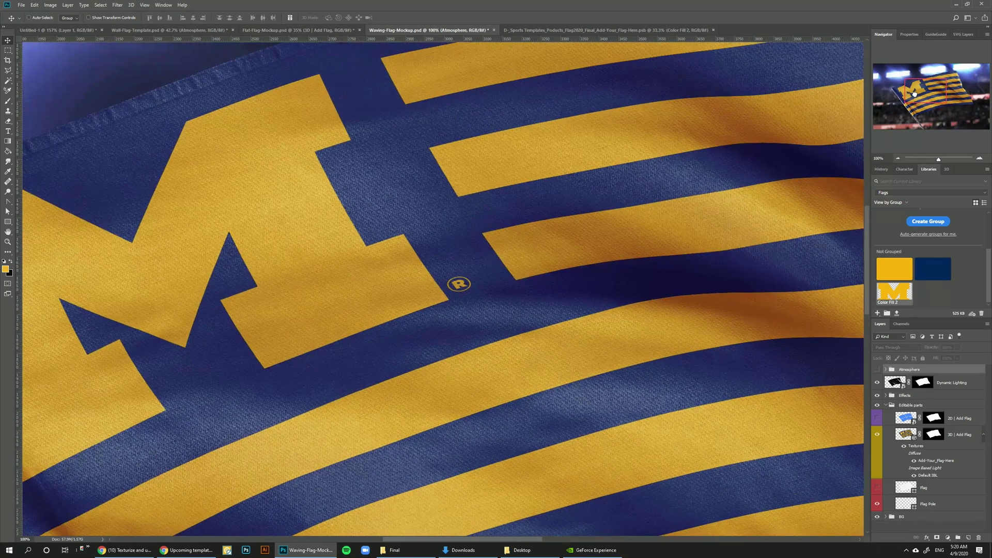
drag(913, 93, 933, 87)
drag(938, 159, 934, 161)
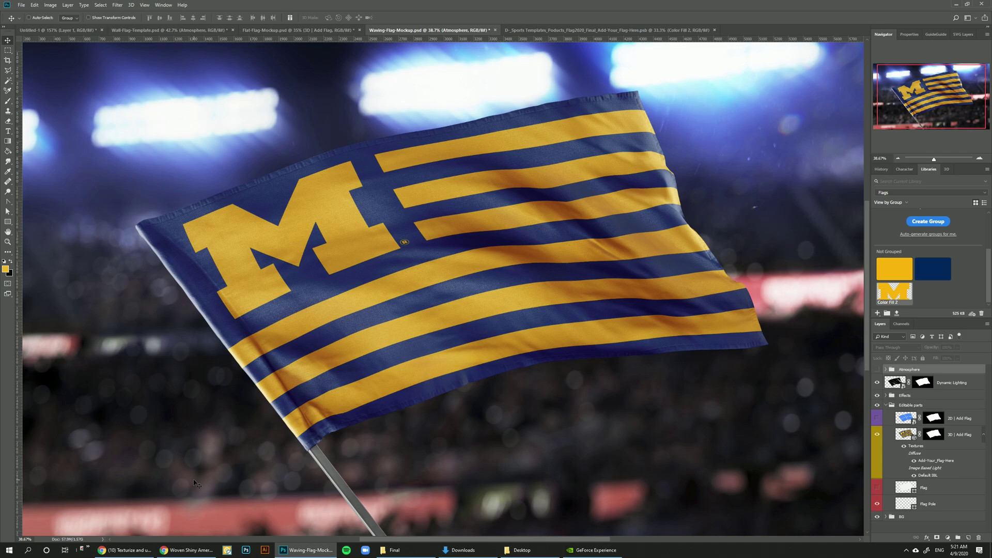
Step: Switch to Chrome to examine the enlarged Shutterstock American flag photo and its similar images, then return to Photoshop
click(187, 549)
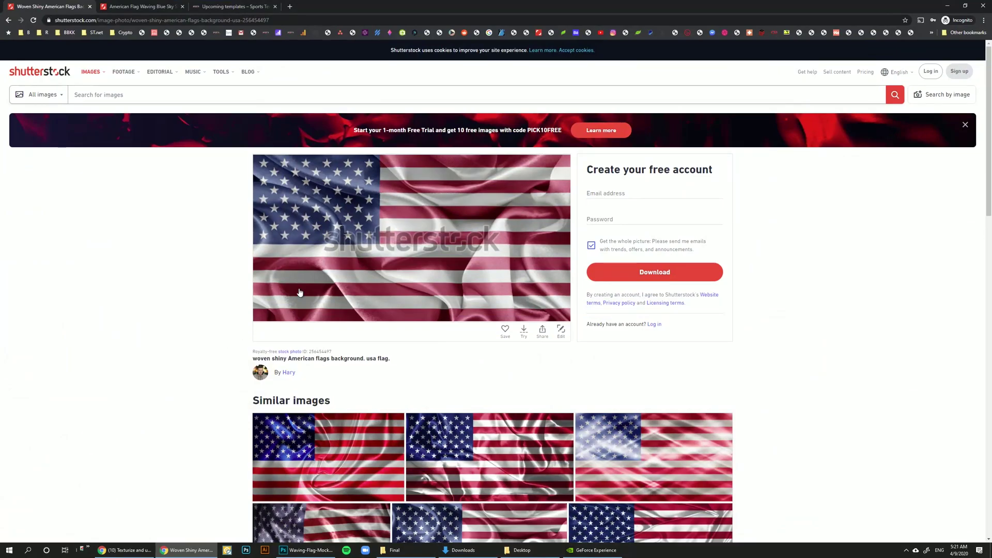
click(365, 262)
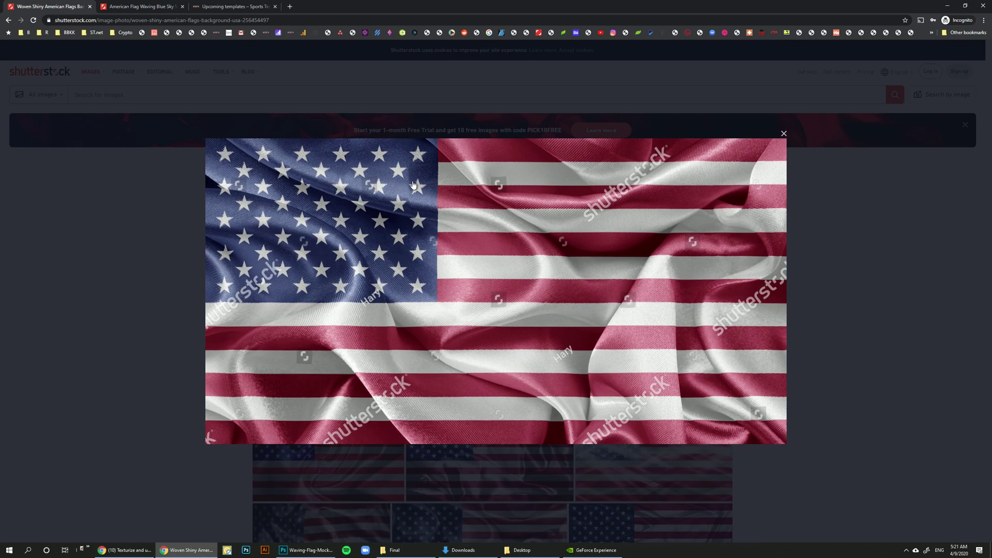
click(106, 355)
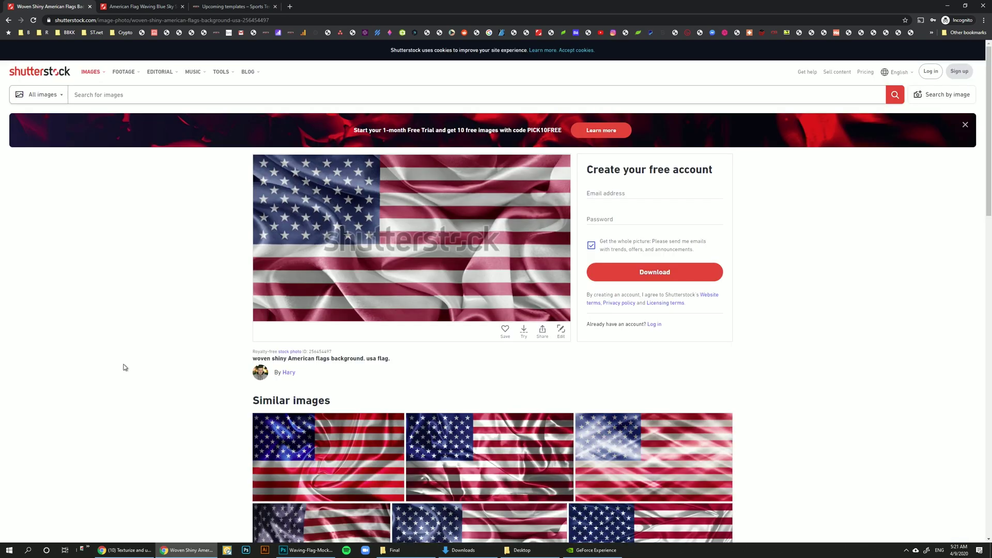
scroll(106, 355, down, 3)
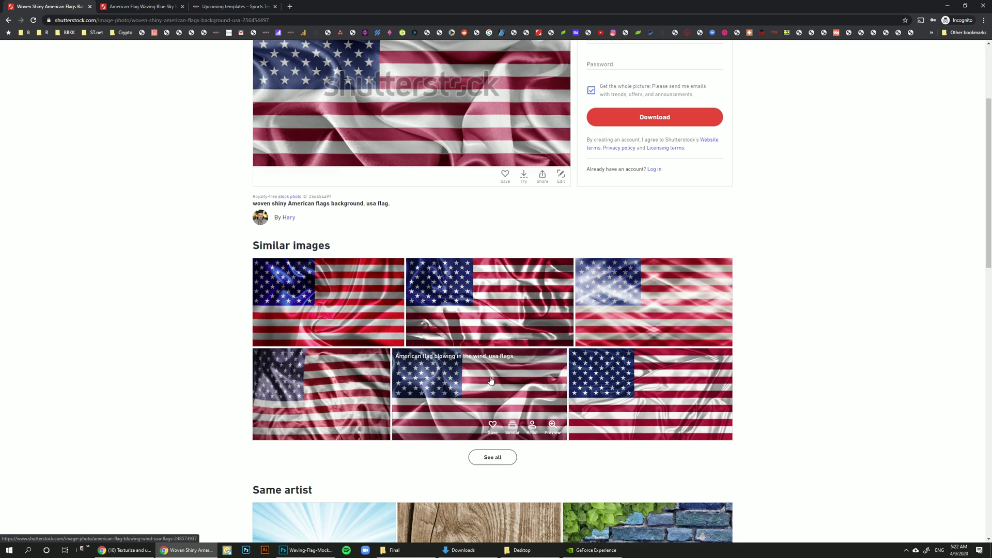
scroll(474, 343, up, 1)
scroll(474, 343, up, 1)
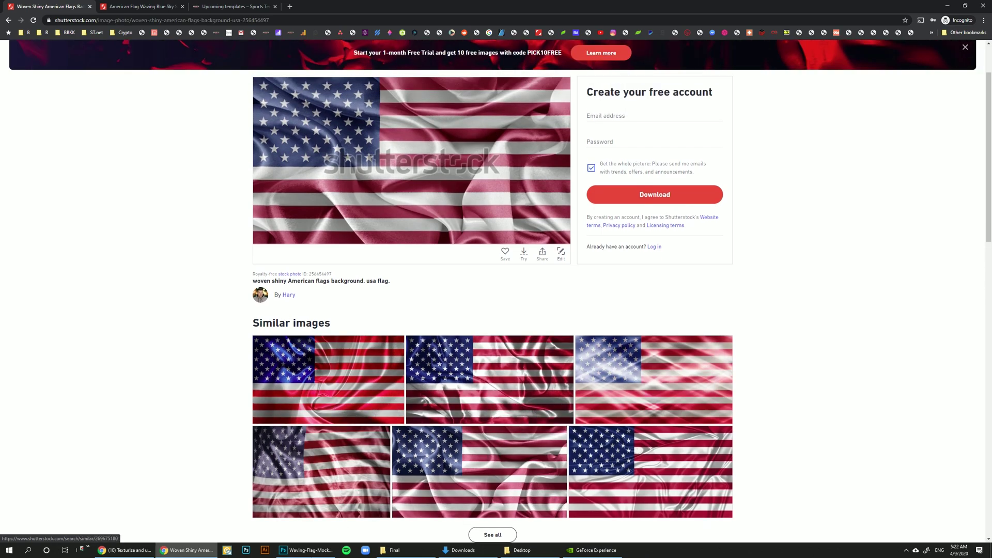
click(306, 549)
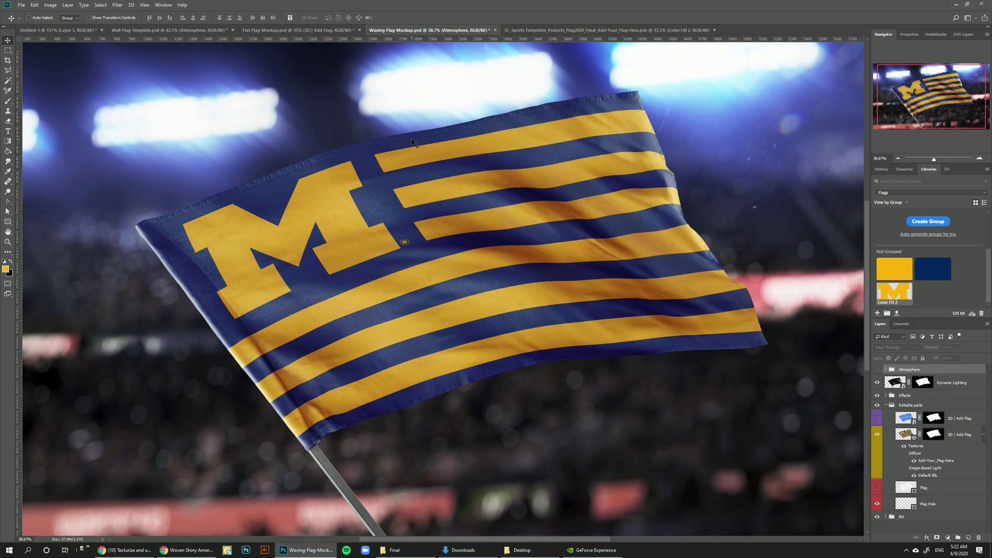
Step: In Flat-Flag-Mockup.psd, expand the 3D Extra layer group and open the Add Logo Here texture of its Add Graphic layer
click(294, 32)
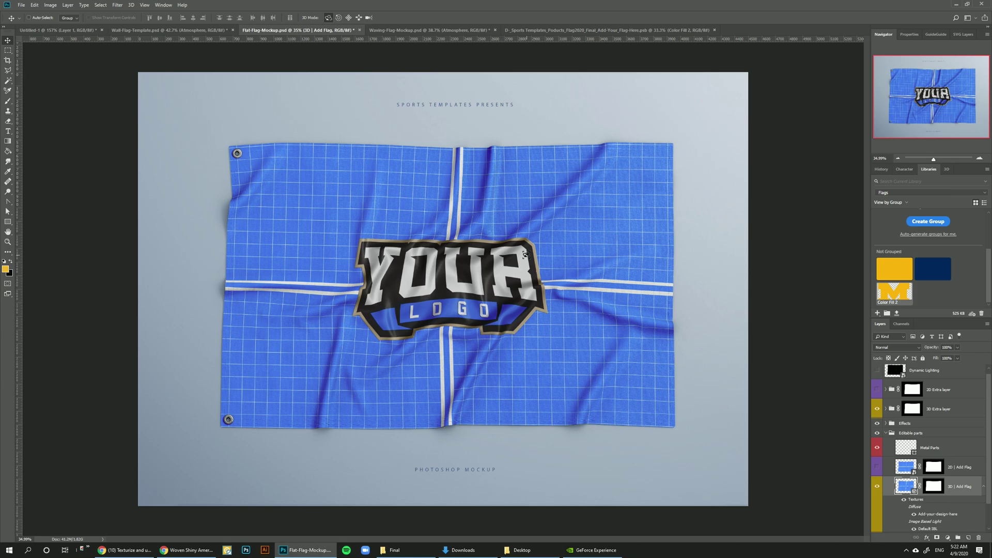
click(943, 414)
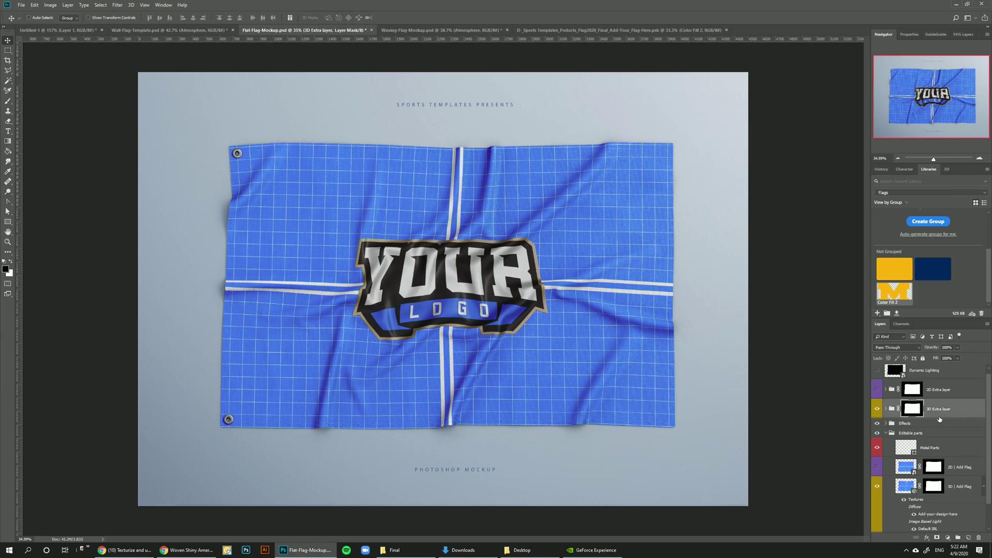
click(885, 409)
scroll(946, 440, down, 3)
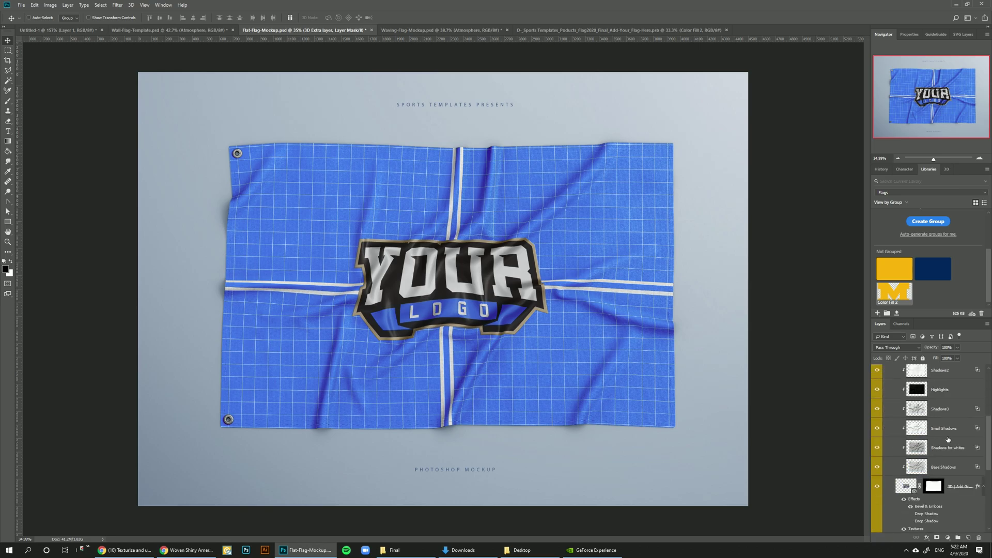
scroll(945, 440, up, 1)
click(954, 429)
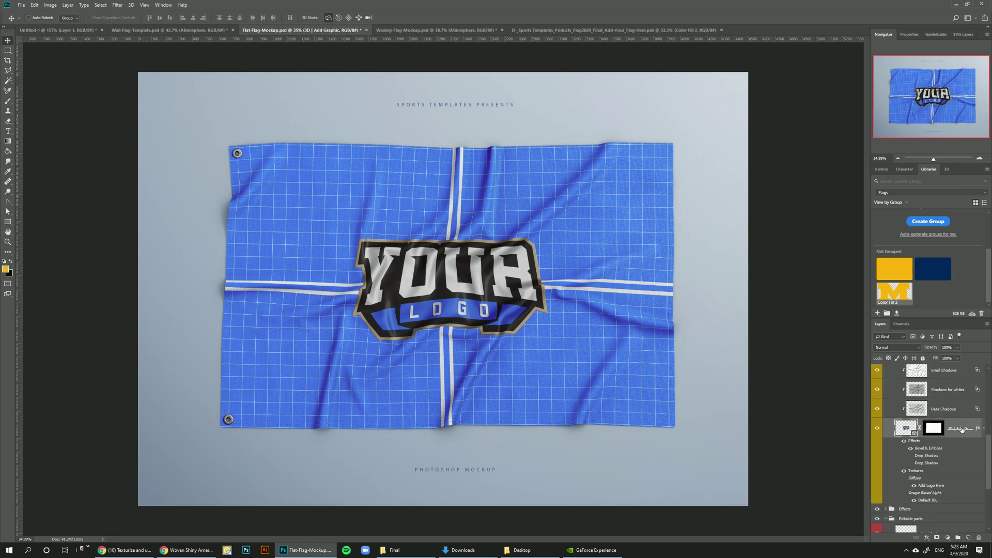
double_click(926, 486)
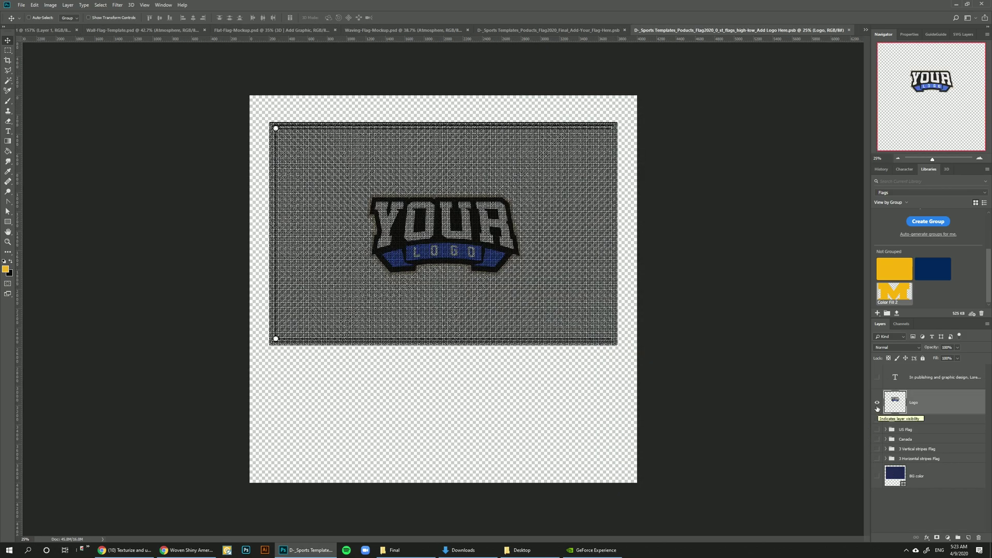
Step: Hide the Logo layer, show the Union Jack group without Shape 1 and Shape 4, and save the logo texture
click(876, 404)
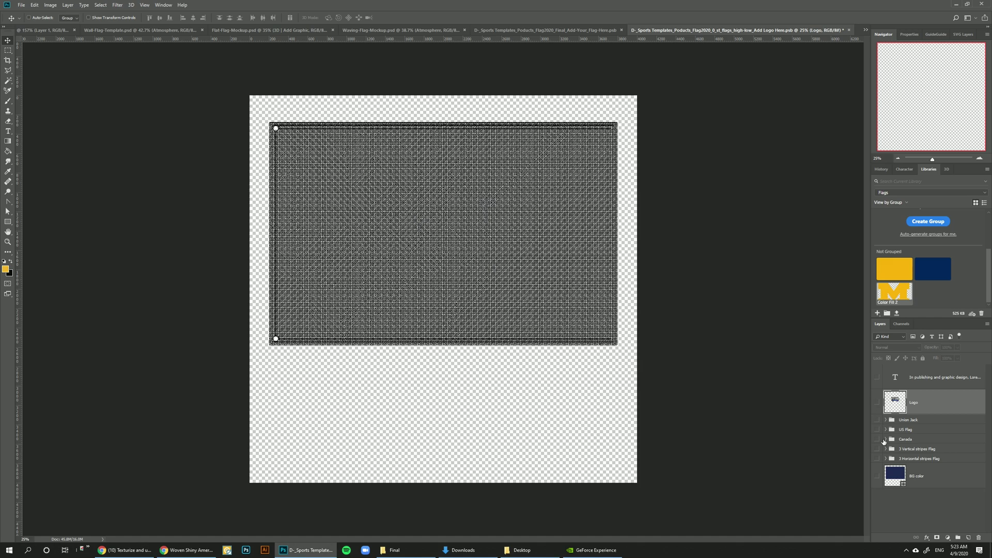
click(878, 419)
click(883, 420)
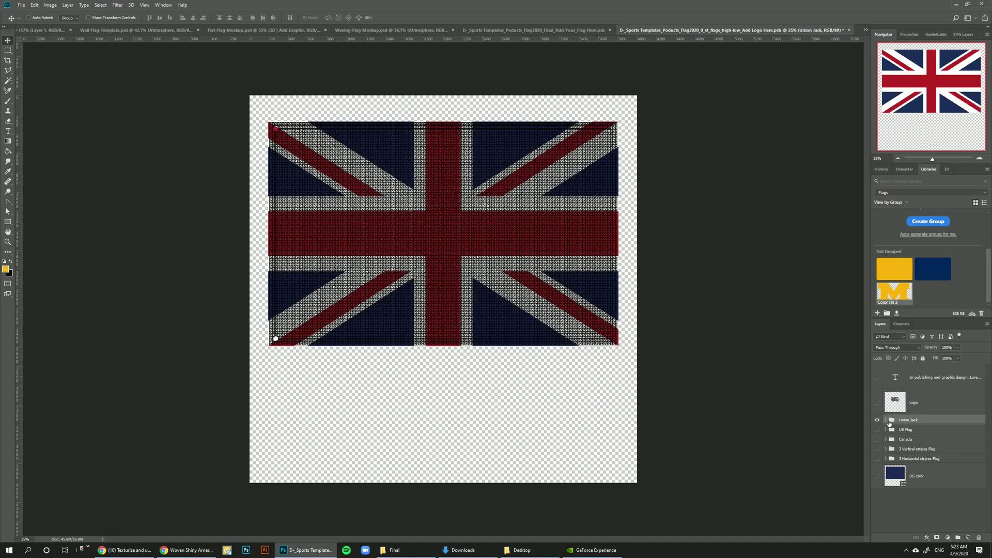
click(885, 419)
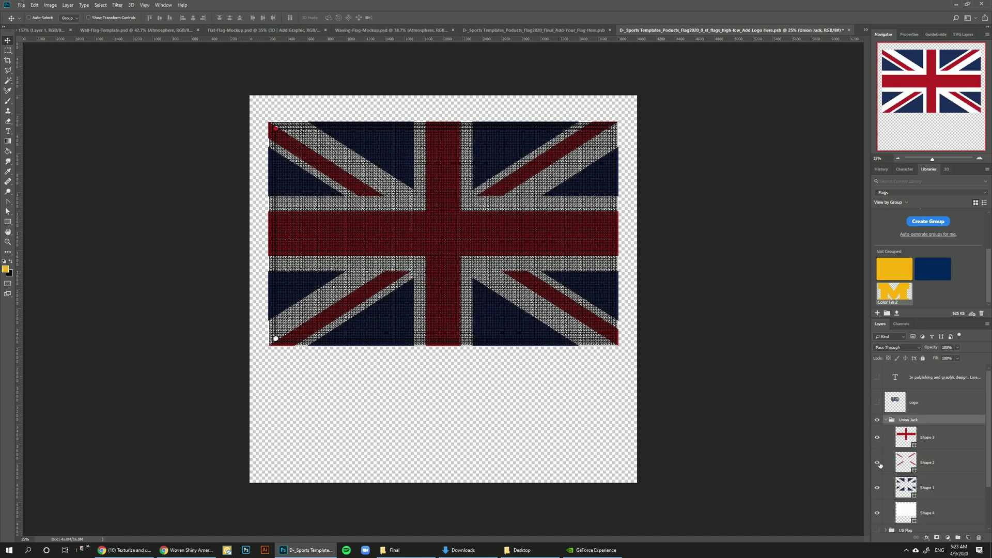
drag(876, 487, 877, 512)
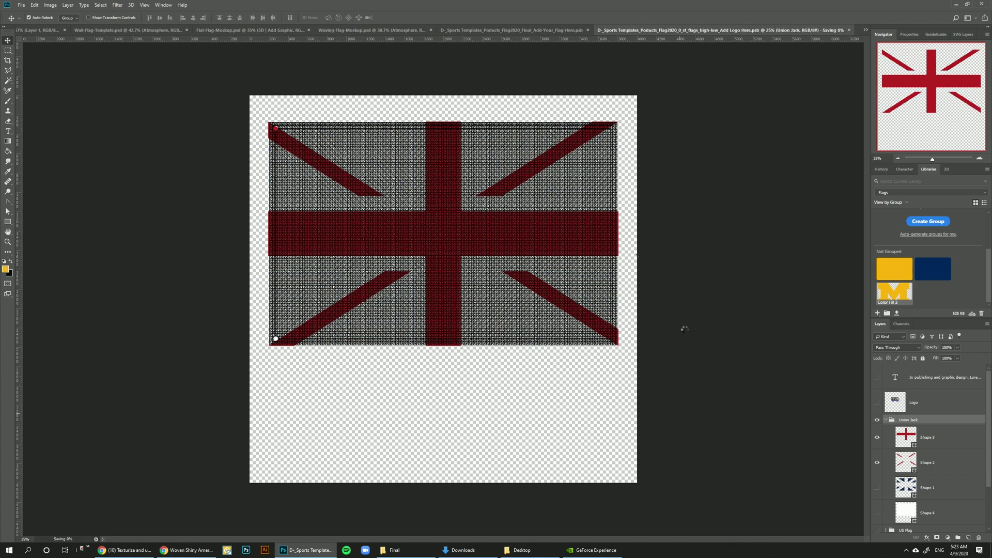
Step: Return to Flat-Flag-Mockup.psd and open the Add-your-design-here texture of the 3D | Add Flag layer
key(ctrl+shift+Tab)
click(969, 460)
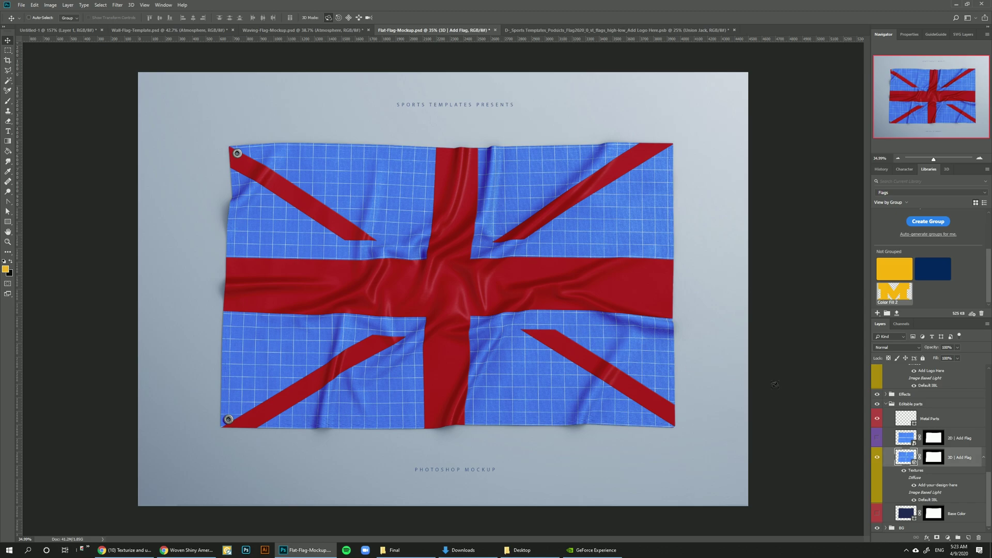
double_click(939, 488)
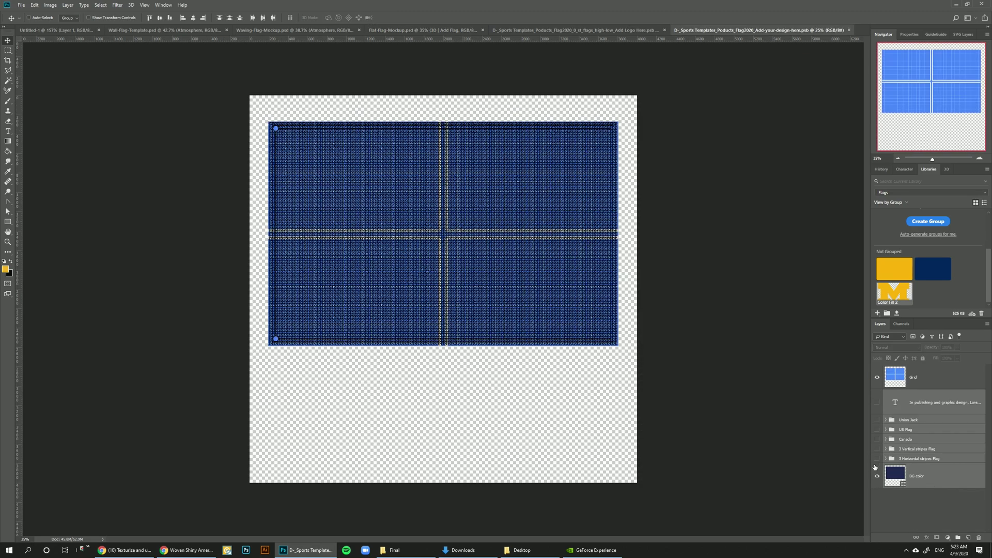
Step: Hide the Grid layer, show the Union Jack group without Shape 3 and Shape 2, and save the flag texture
click(907, 419)
click(876, 378)
click(876, 420)
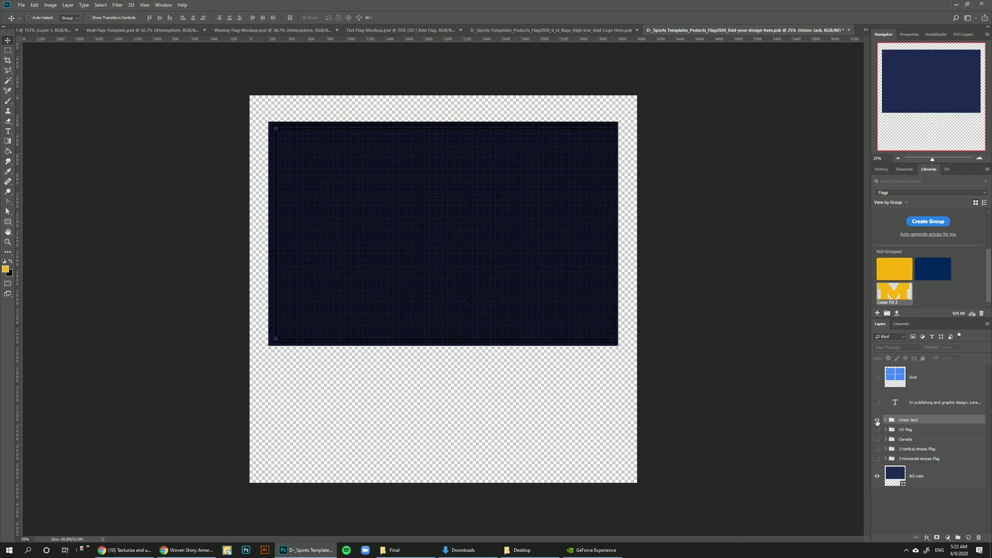
click(885, 419)
click(877, 437)
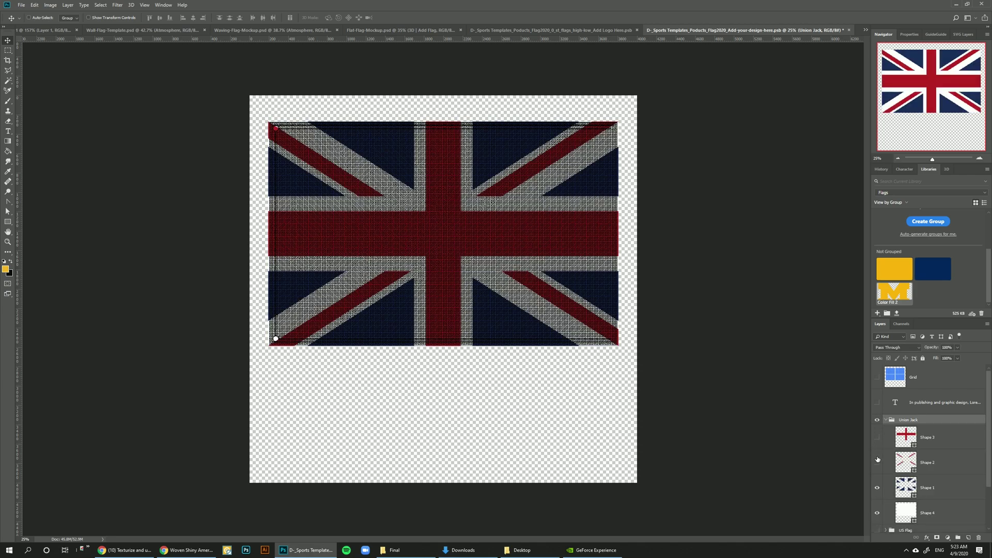
click(876, 463)
key(ctrl+s)
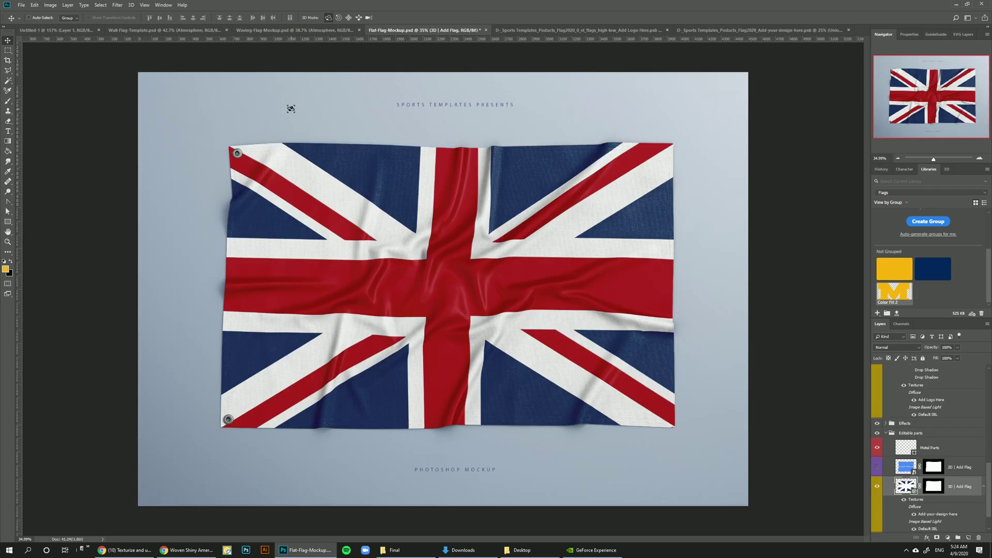
Step: Inspect the Union Jack's woven fabric and the raised red cross at 100% zoom, then fit the mockup in view
click(143, 6)
click(150, 91)
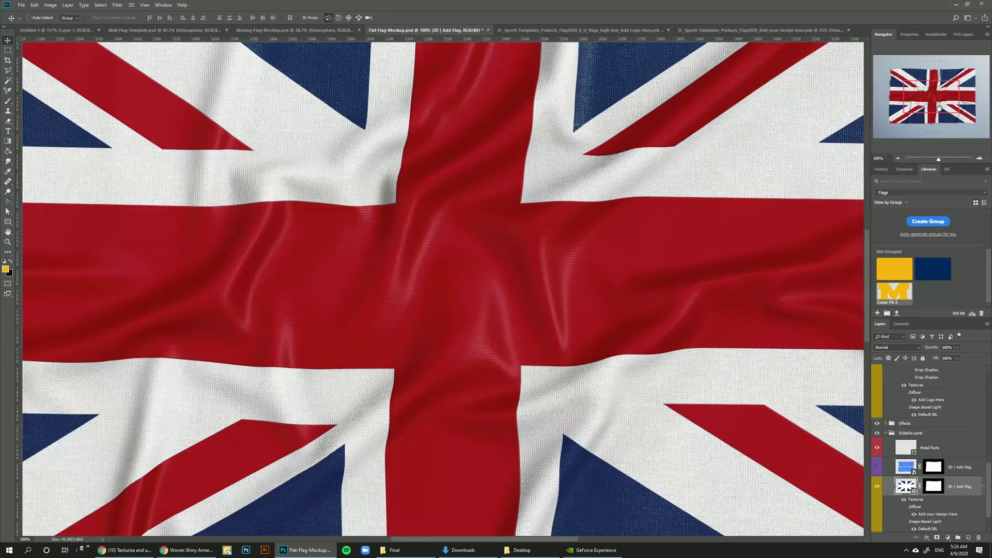
mouse_move(929, 93)
mouse_down()
mouse_move(894, 77)
mouse_move(929, 91)
mouse_up()
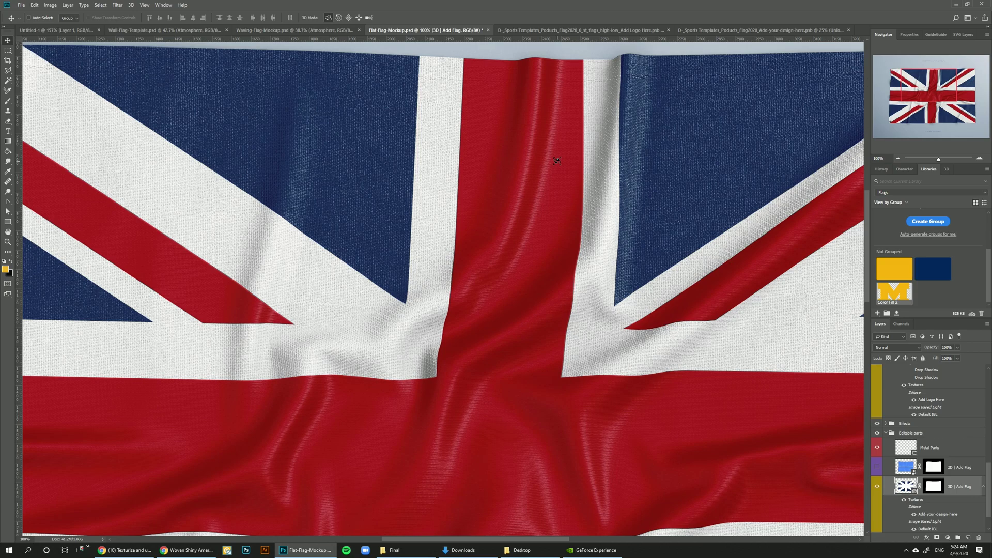
key(ctrl+0)
Step: Try light grey, slate blue and colors sampled from the flag's red and blue areas on the BG group's BG Color layer
scroll(909, 490, down, 1)
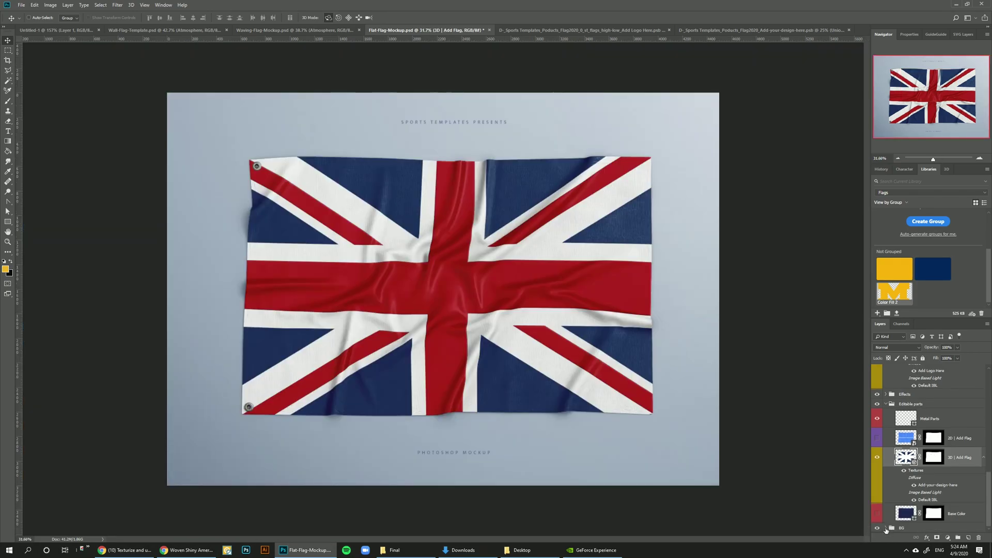
click(885, 528)
double_click(905, 523)
drag(793, 311, 774, 311)
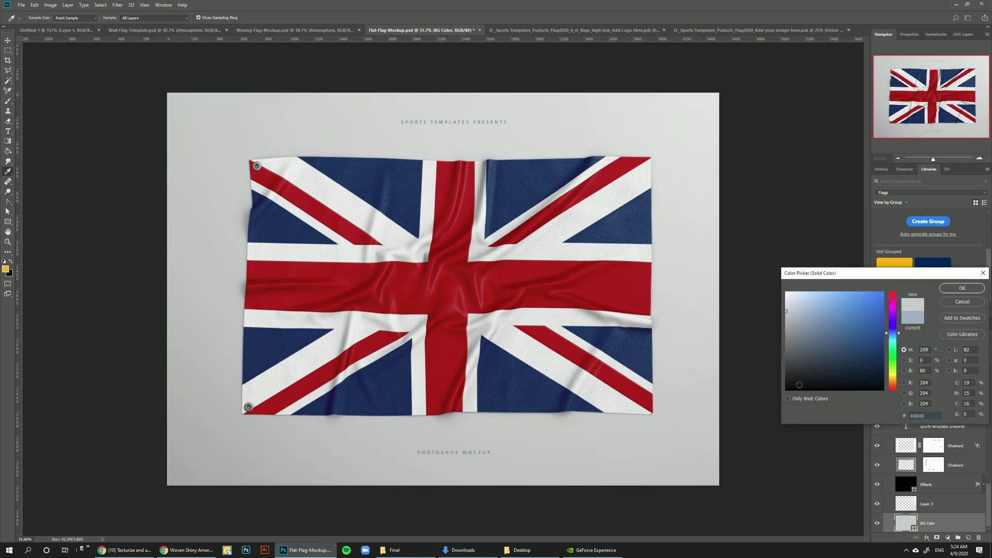
click(785, 389)
drag(824, 369, 843, 364)
click(826, 331)
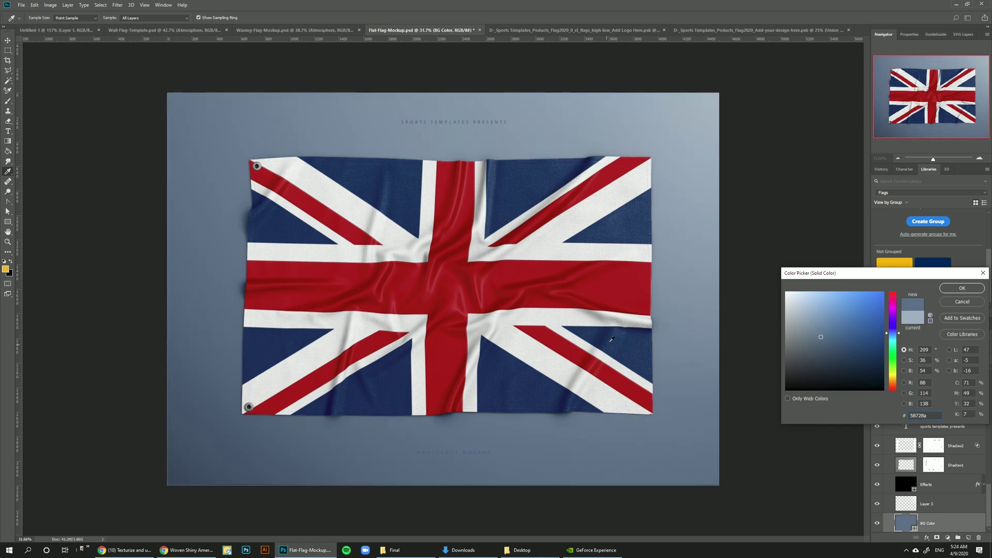
click(873, 336)
click(615, 285)
click(549, 345)
click(555, 356)
click(593, 336)
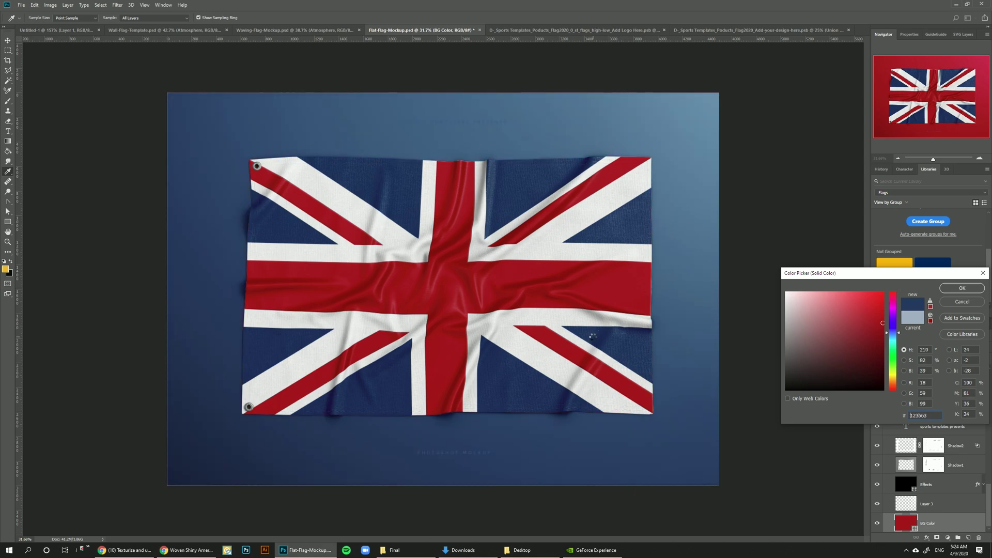
key(Escape)
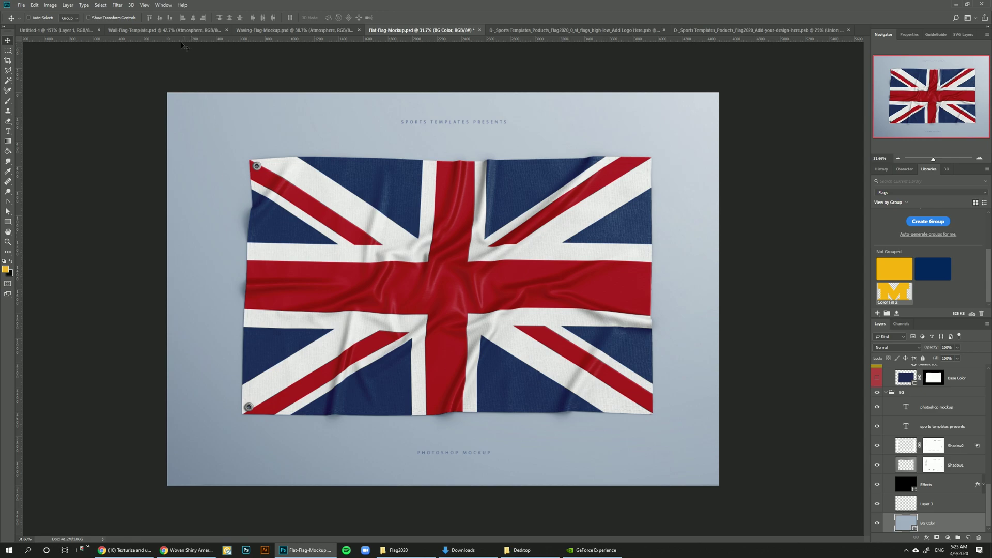
Step: Switch to Wall-Flag-Template.psd, collapse the Floor group, and select the 3D | Add Flag layer
click(157, 31)
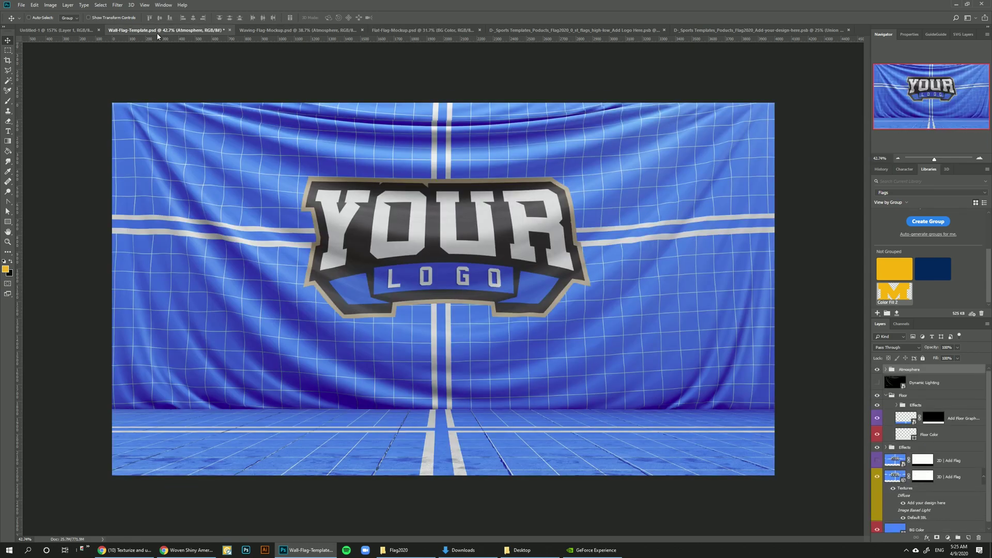
click(885, 395)
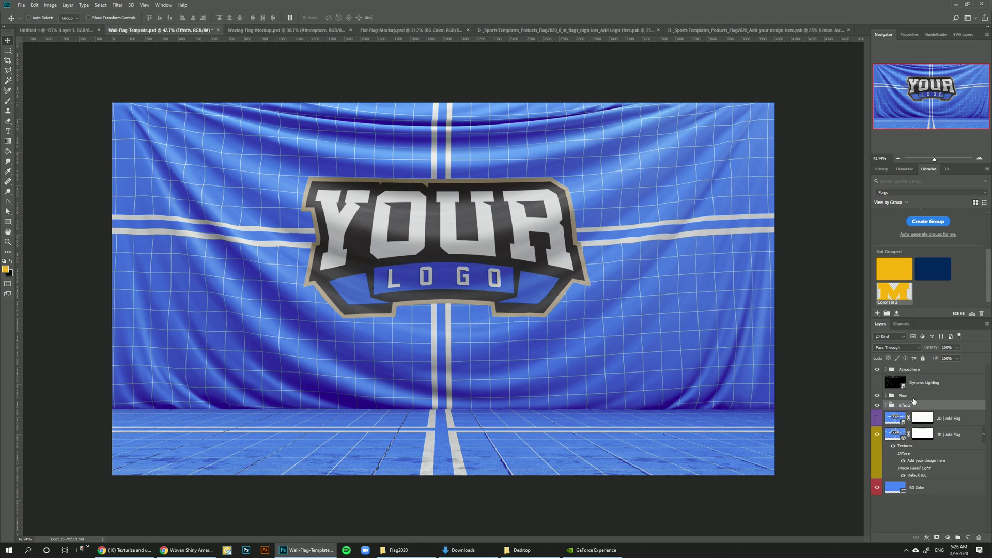
click(905, 395)
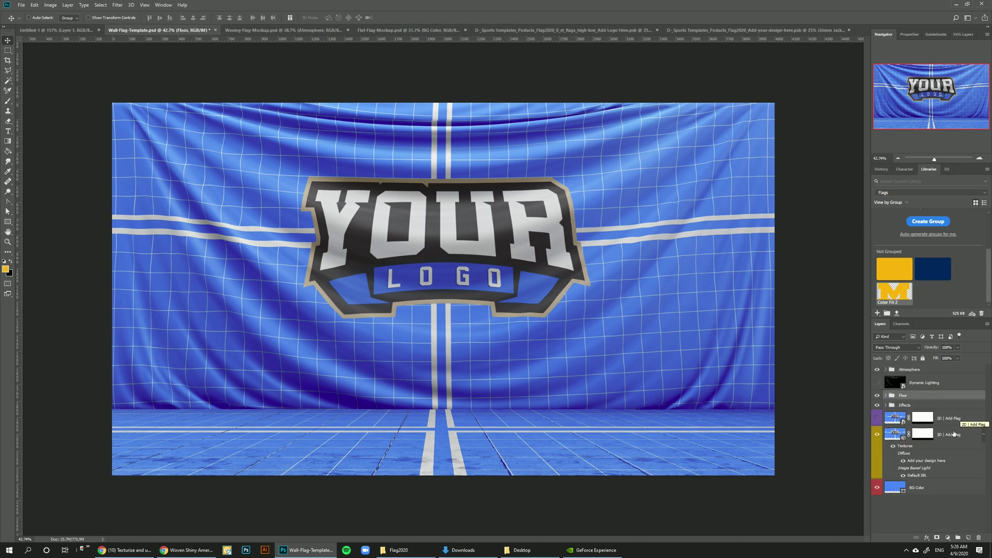
click(962, 419)
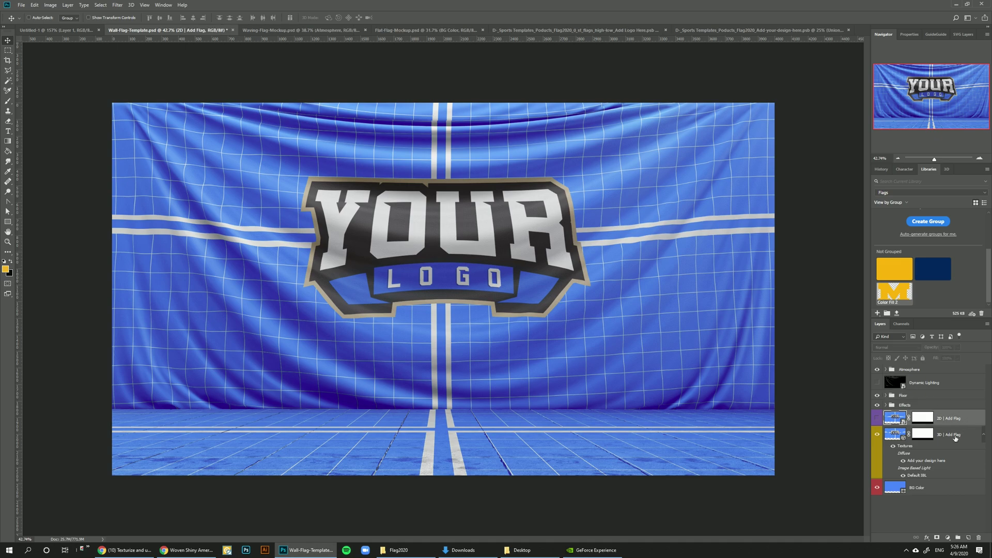
click(956, 437)
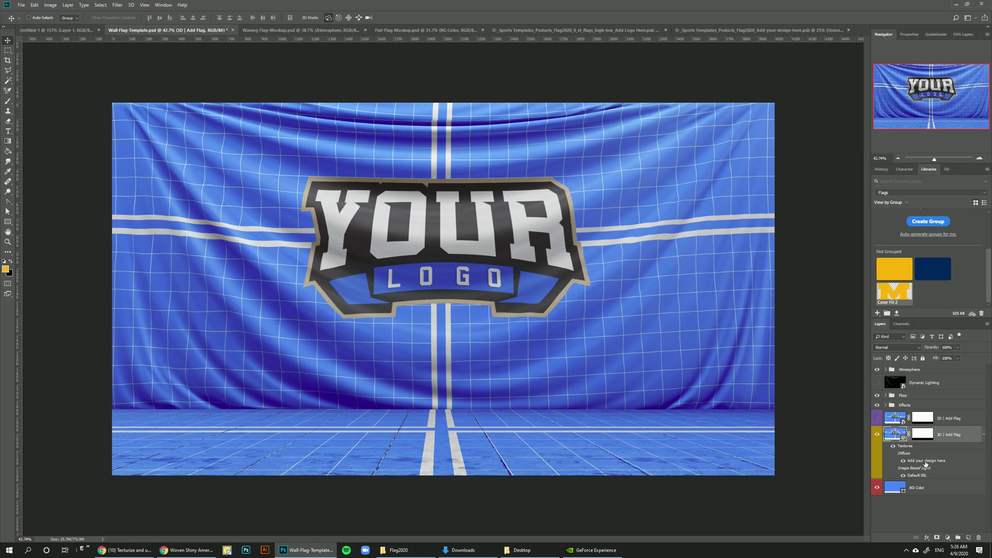
Step: Open the wall flag's editable design and hide the Grid and Logo layers to reveal the green, white and red stripes
double_click(926, 461)
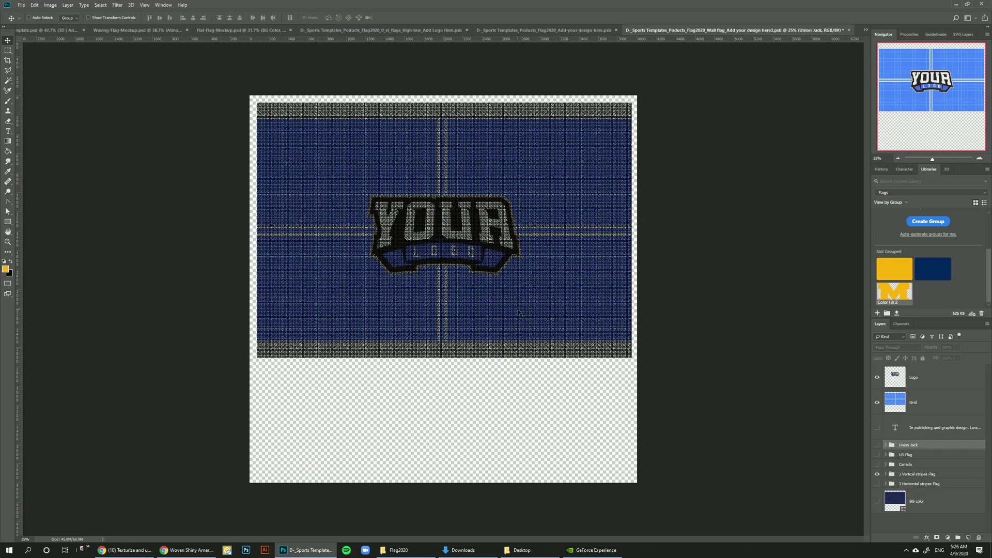
click(877, 401)
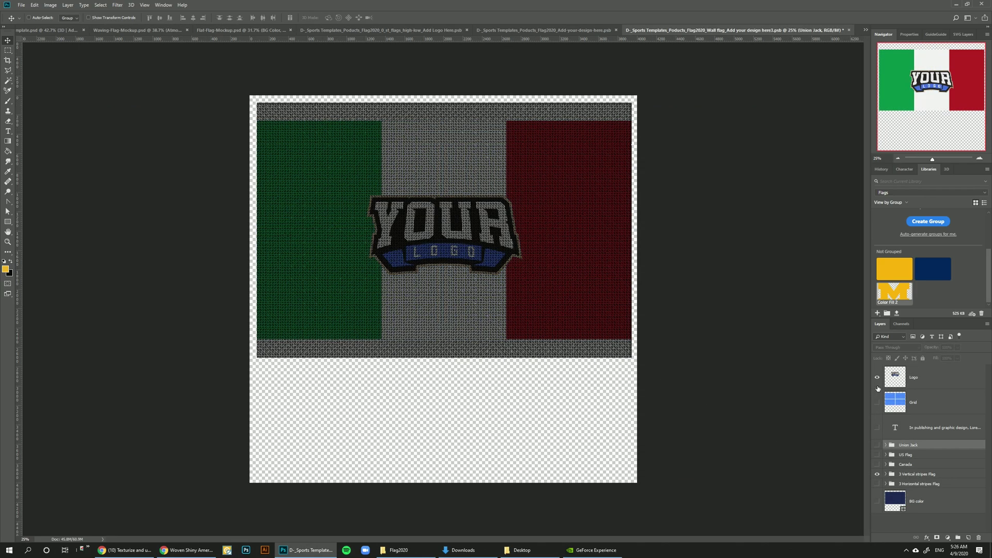
click(876, 377)
Step: Check the Right stripe's fill color in the 3 Vertical stripes Flag group, then save the design and return to the wall mockup
click(886, 475)
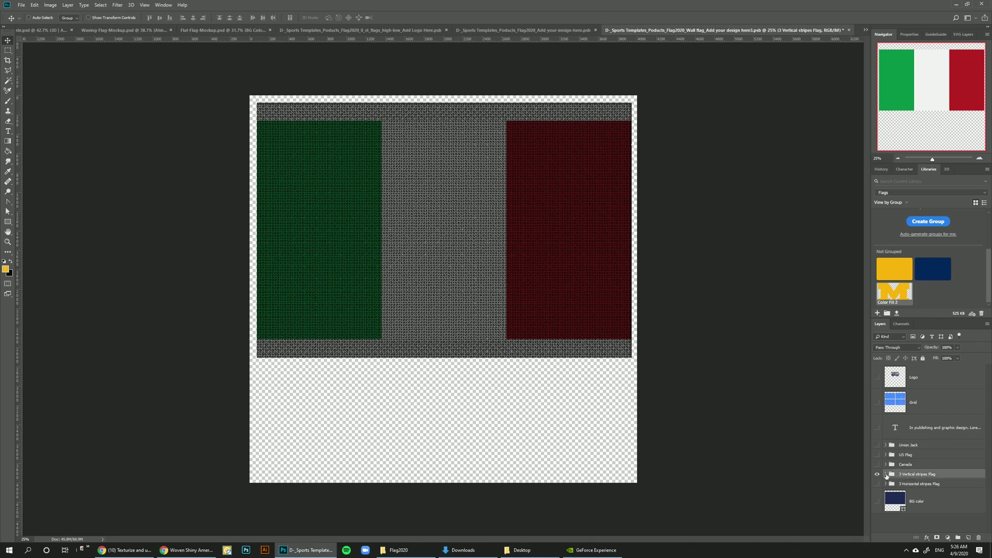
click(885, 474)
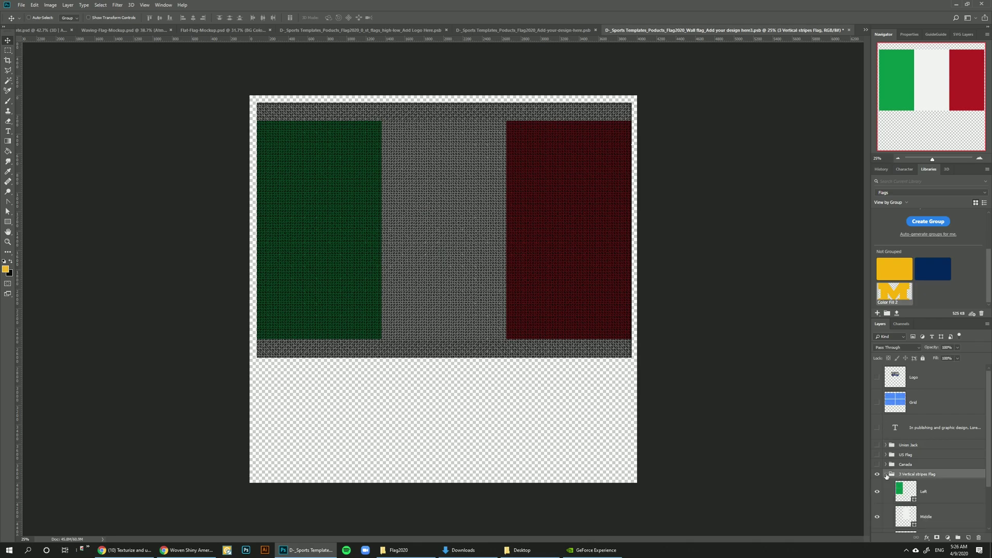
scroll(922, 475, down, 2)
double_click(912, 485)
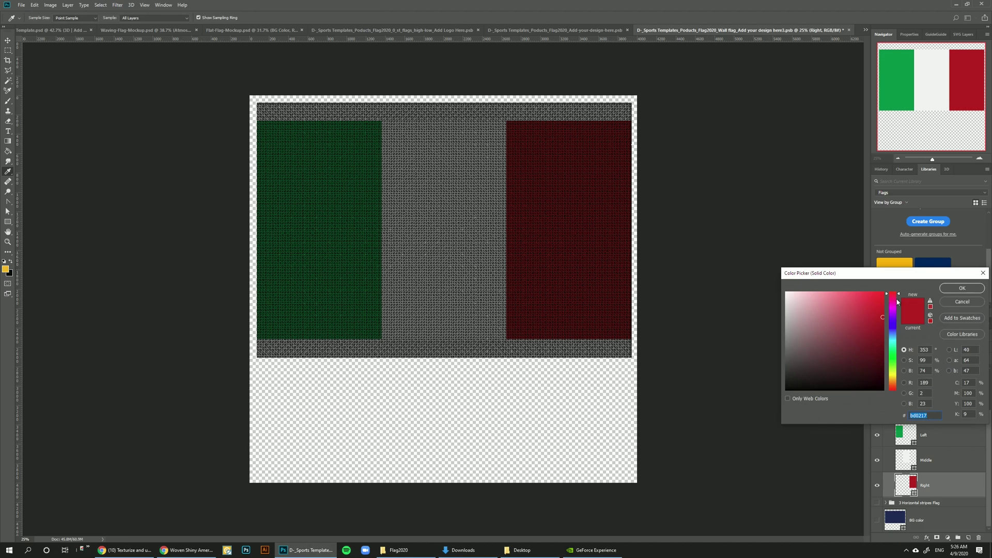
click(955, 302)
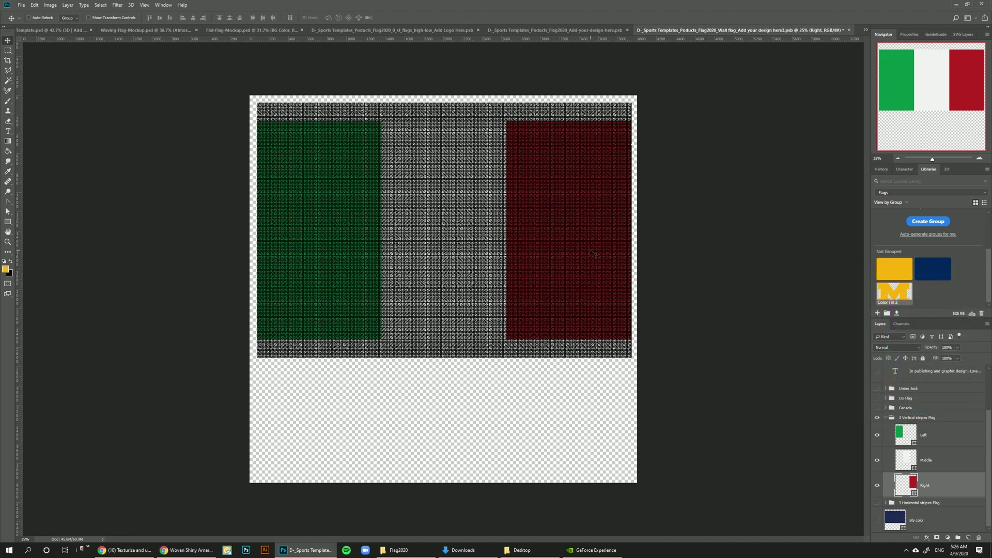
key(ctrl+s)
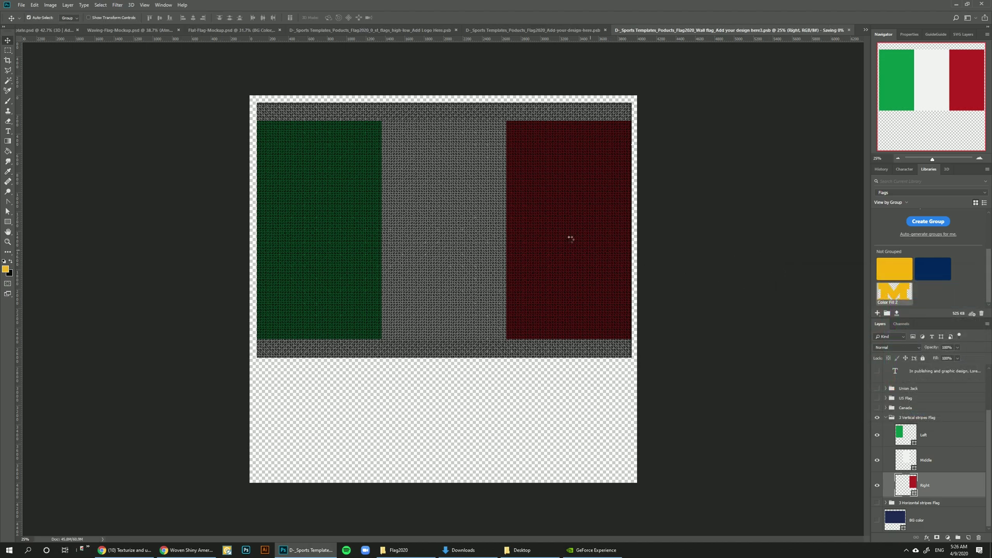
key(ctrl+Tab)
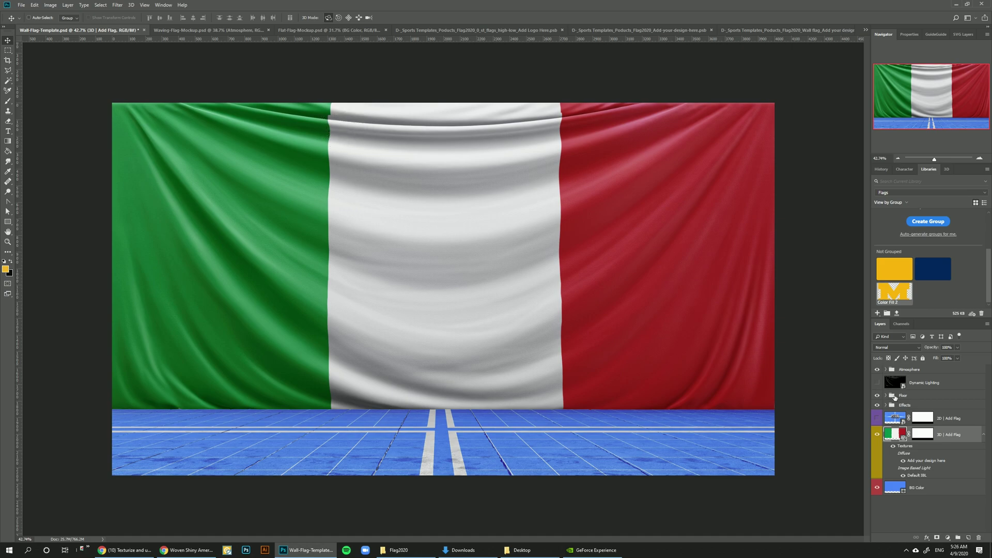
Step: Expand the wall mockup's Floor group and hide its floor graphic layer
click(899, 396)
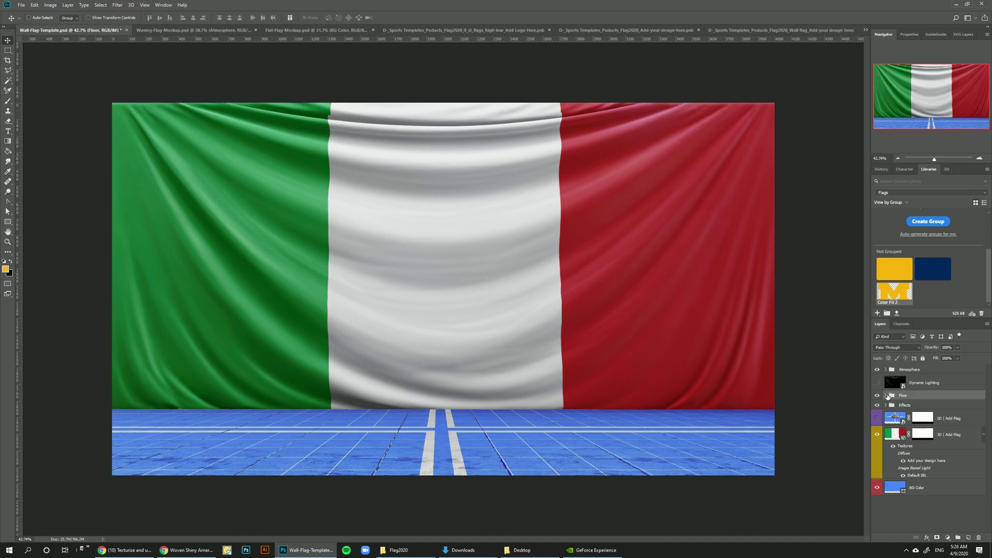
click(886, 396)
click(962, 419)
click(876, 419)
Step: Try the dark grey 1f1f1f on the Floor Color layer
click(904, 437)
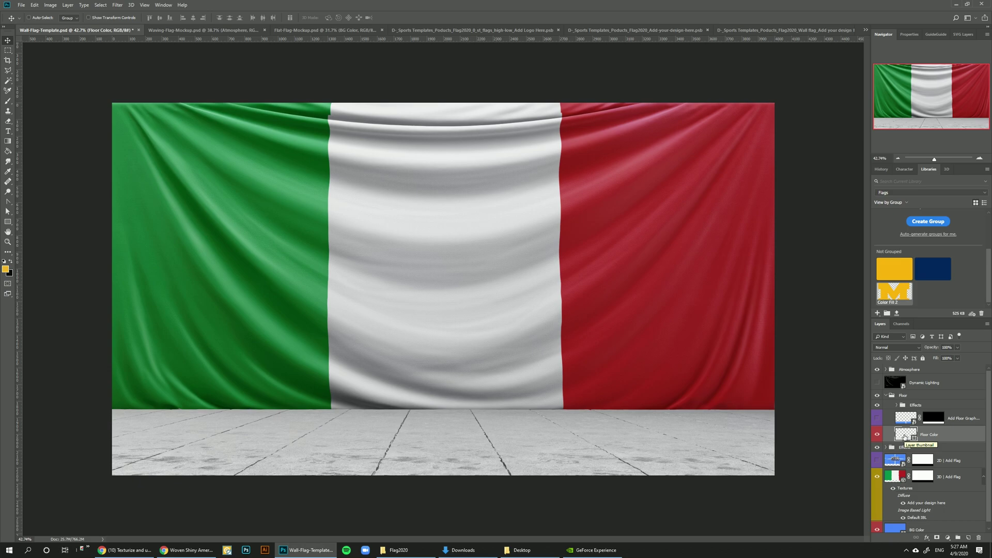
double_click(904, 437)
click(785, 371)
drag(771, 370, 765, 379)
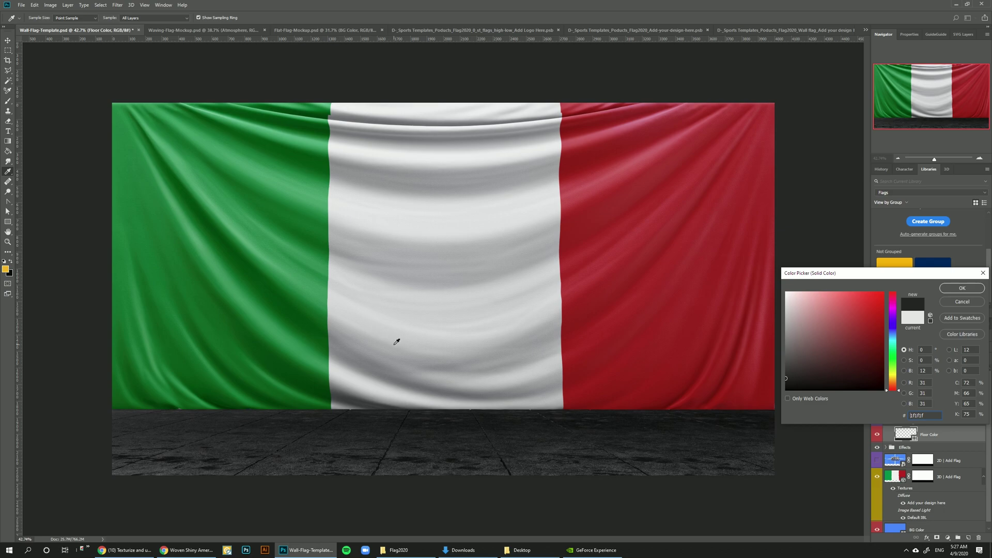
click(962, 301)
Step: Collapse the Floor group and raise the fill of the Base Shadows layer in the flag's Effects group to 49%
click(885, 395)
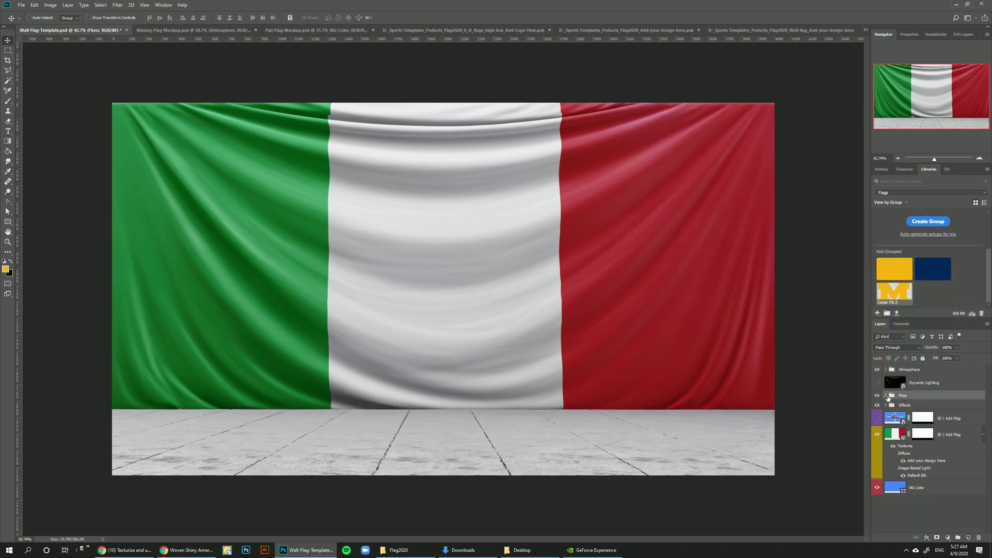
click(884, 408)
click(884, 406)
click(885, 406)
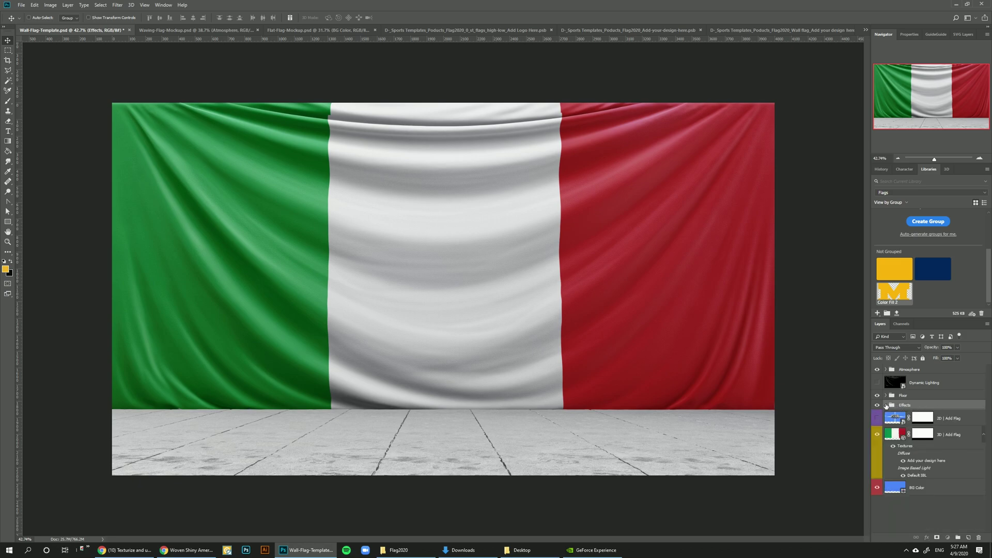
click(885, 405)
scroll(930, 480, down, 5)
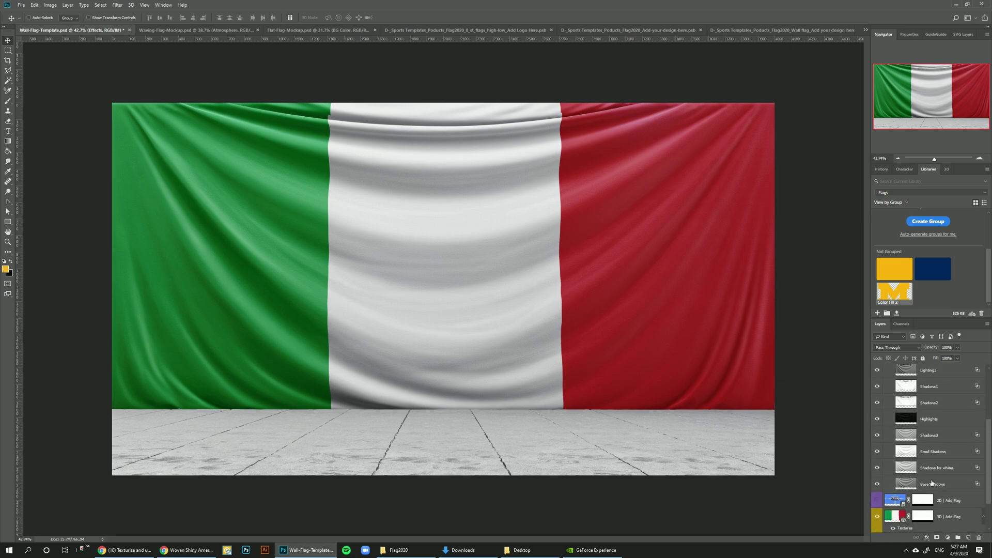
click(931, 483)
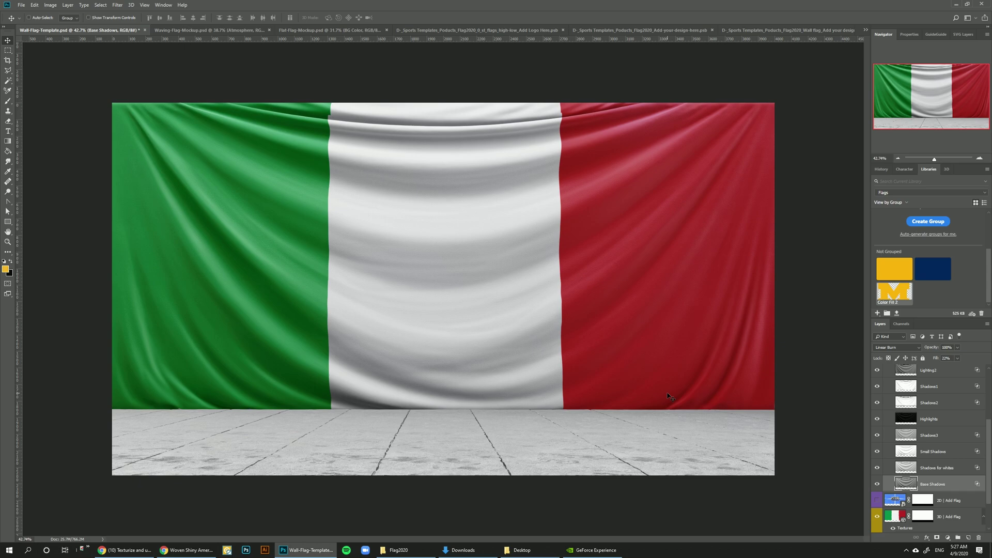
click(956, 358)
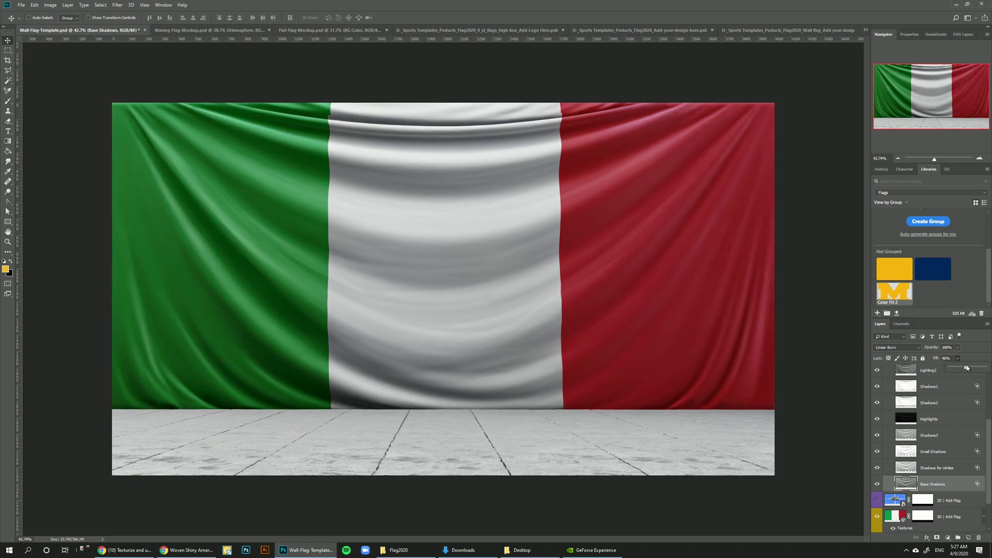
click(969, 368)
drag(971, 370, 967, 369)
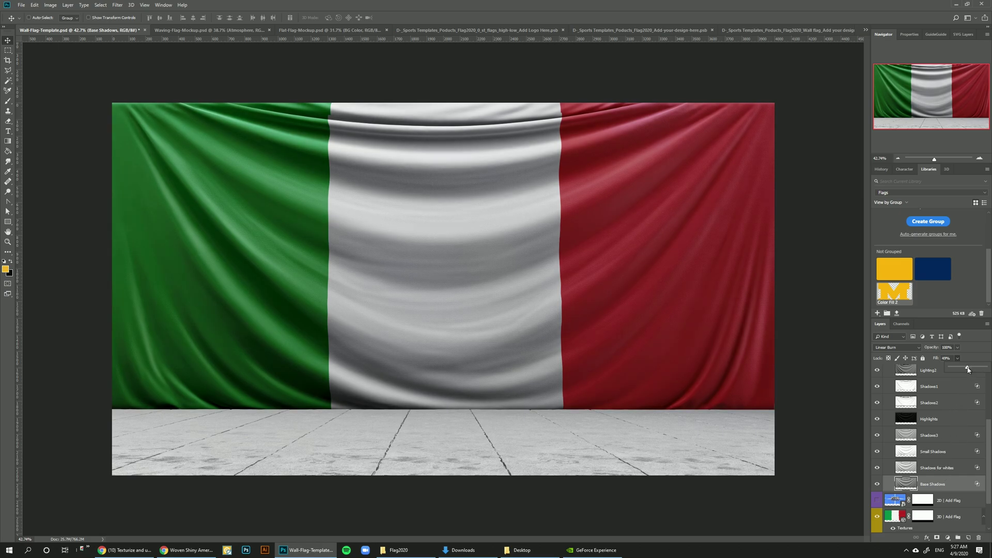
Step: Raise the fill of the base shadow layer in the Floor group's Effects subgroup to 32%
scroll(925, 444, up, 3)
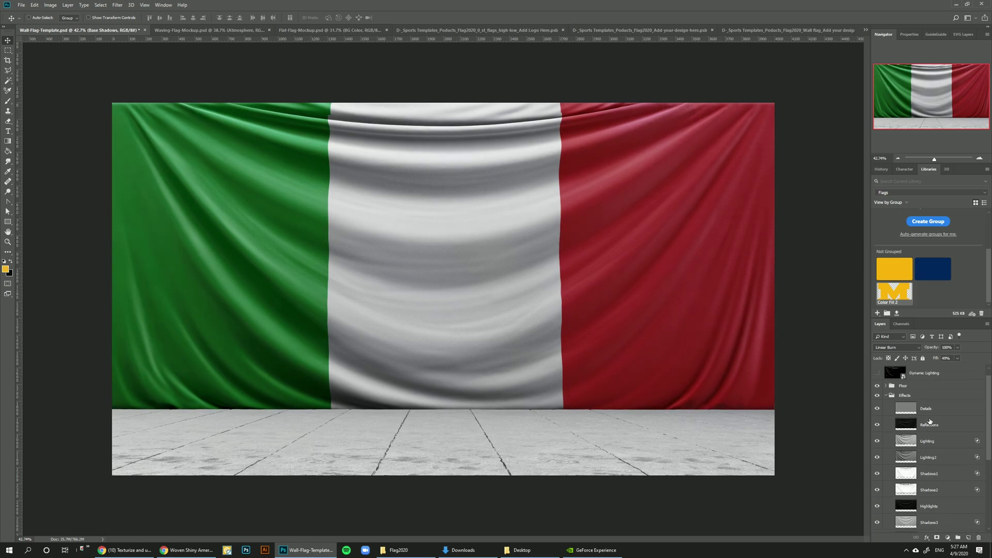
click(887, 396)
scroll(909, 393, down, 1)
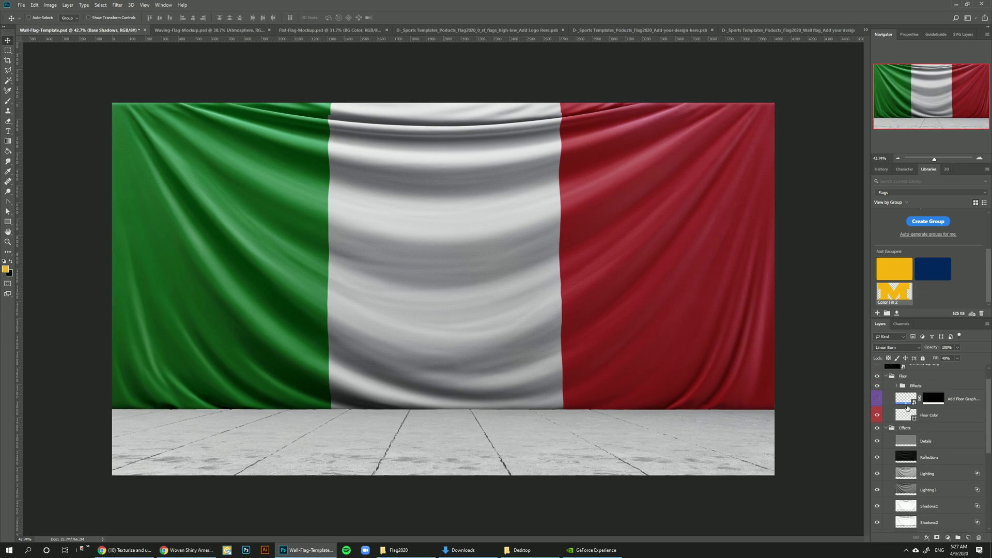
click(897, 387)
click(897, 387)
scroll(955, 455, down, 2)
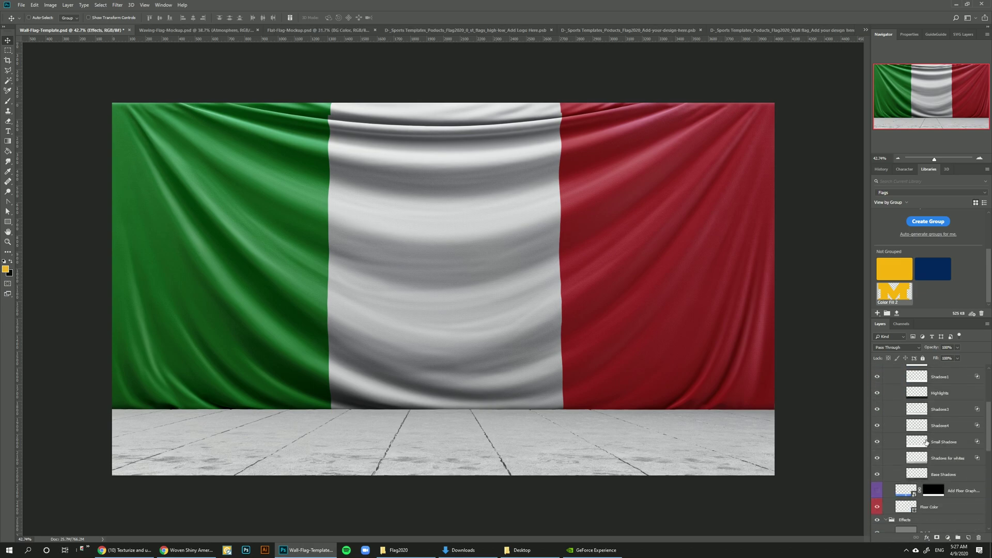
click(975, 470)
click(957, 358)
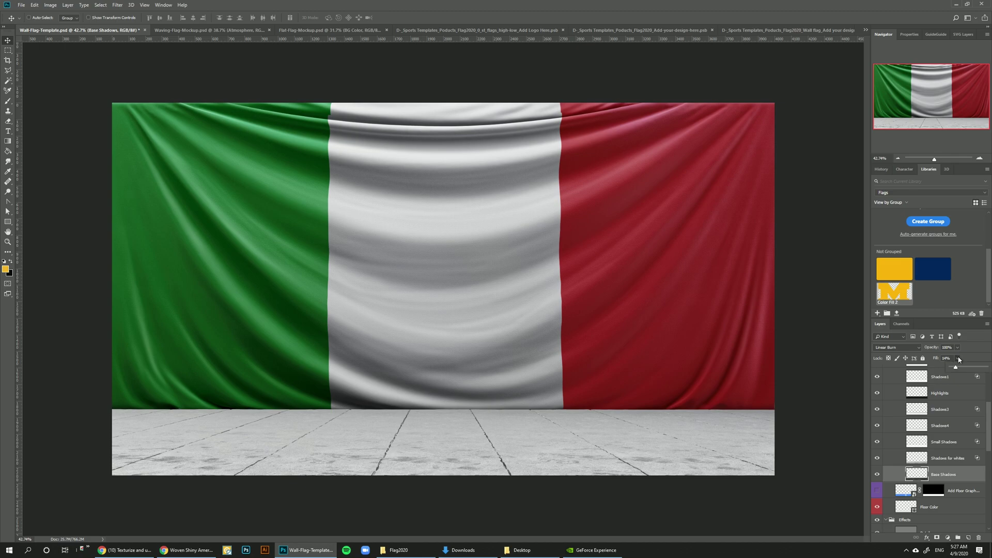
drag(955, 367, 964, 367)
scroll(909, 503, down, 2)
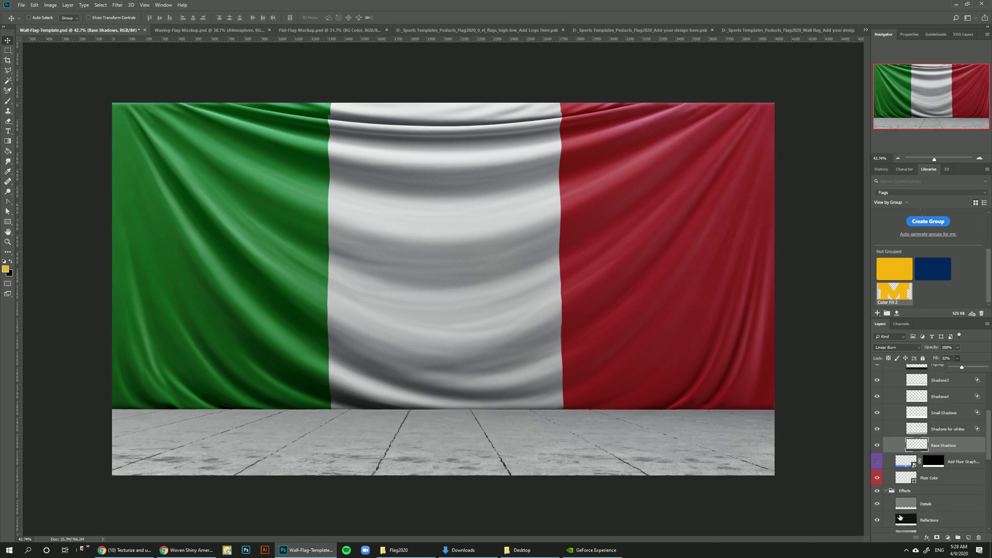
Step: Duplicate the Reflections layer in the flag's Effects group and hide the copy
click(935, 484)
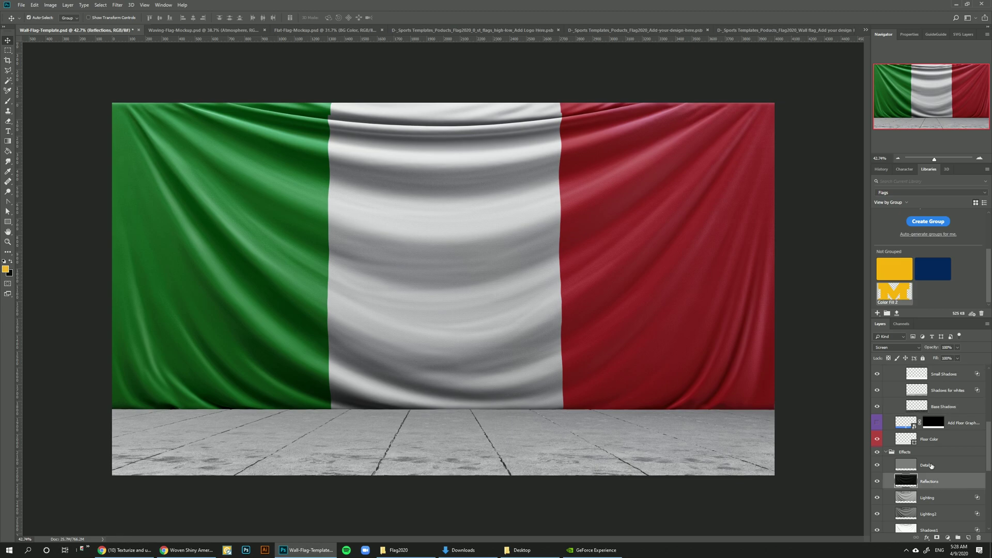
key(ctrl+j)
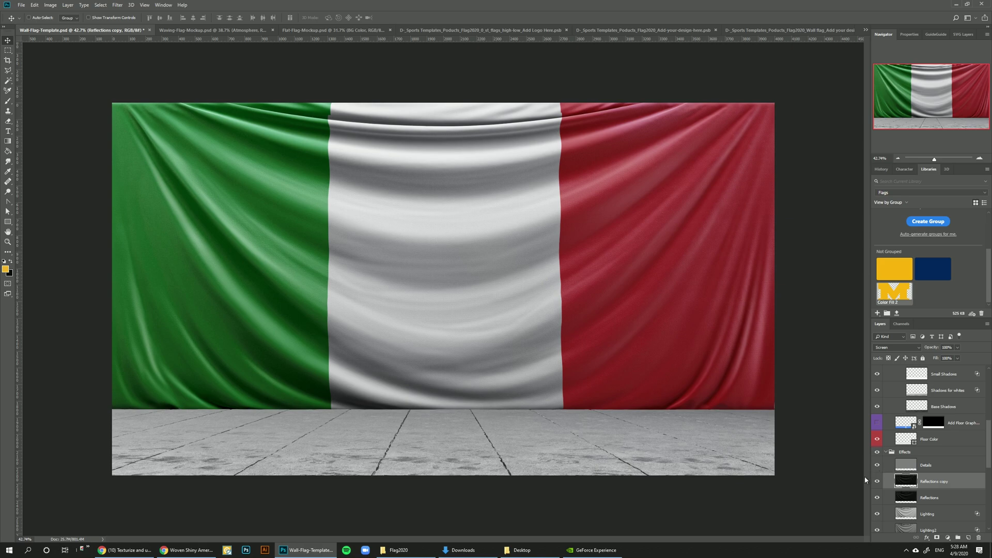
click(876, 486)
Step: Show the wall mockup's Dynamic Lighting layer, open its contents, and shift the hue of the Hue/Saturation 1 adjustment
scroll(894, 394, up, 5)
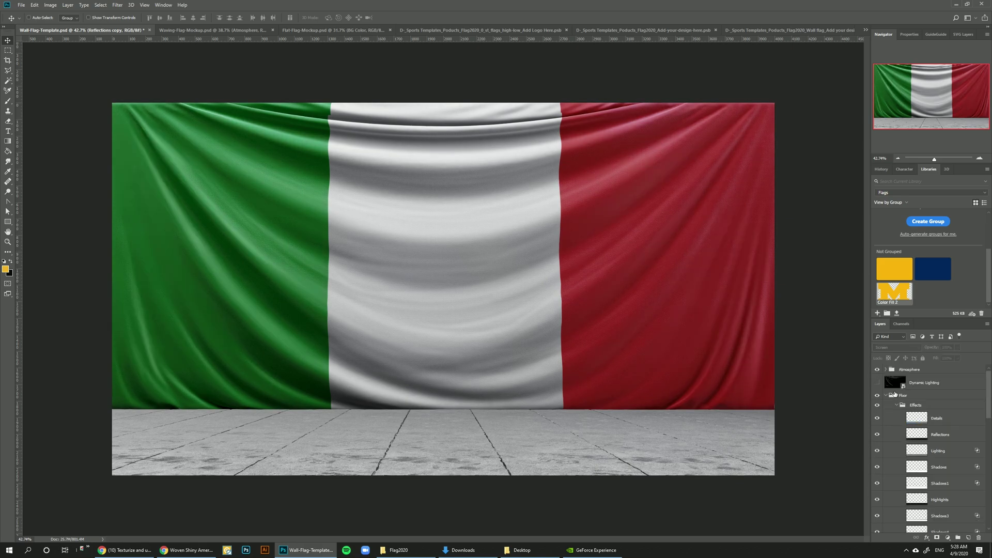
click(884, 396)
click(921, 387)
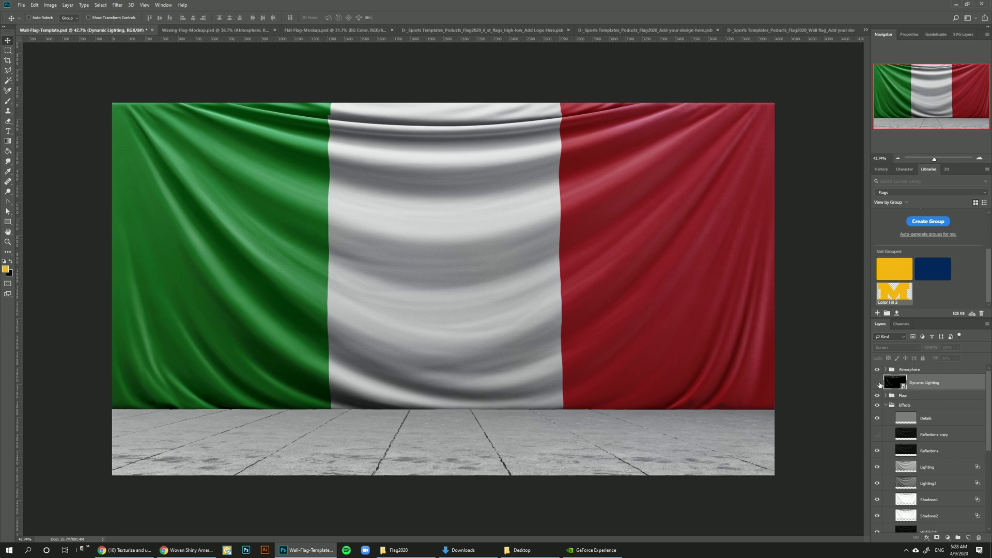
click(878, 383)
double_click(896, 385)
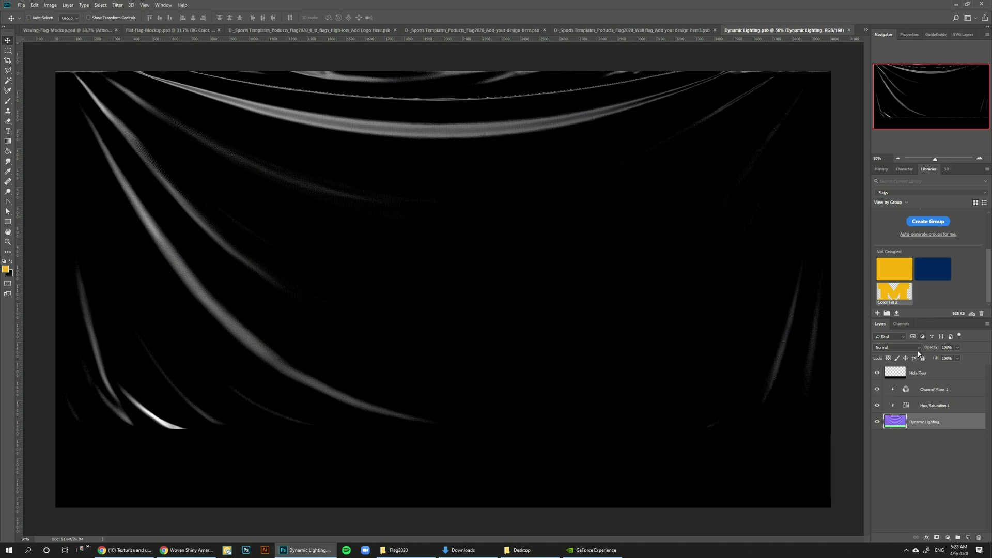
click(906, 405)
drag(929, 88, 955, 92)
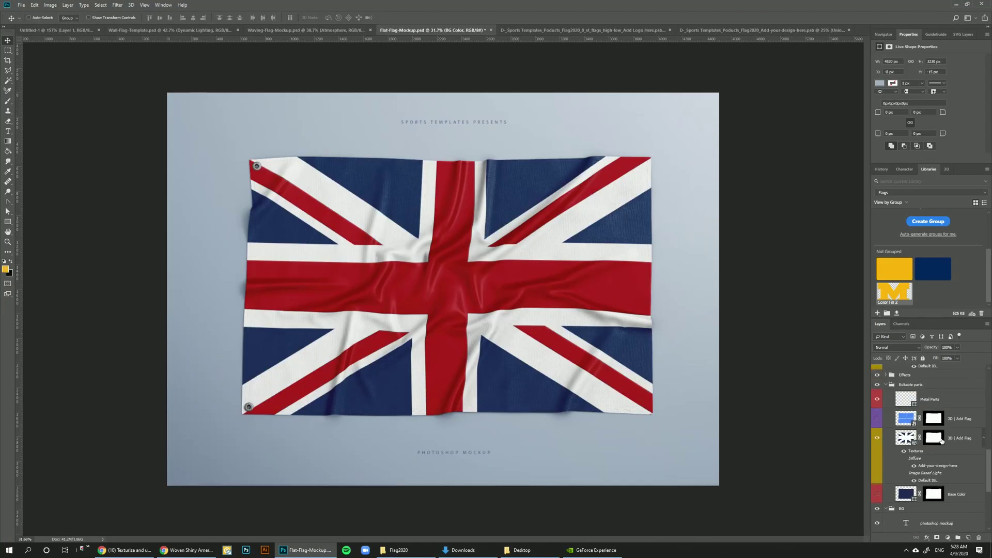
Step: Preview the Dynamic Lighting layer in the flat flag mockup by switching its visibility on and off
scroll(929, 429, up, 10)
click(910, 375)
click(876, 375)
click(876, 375)
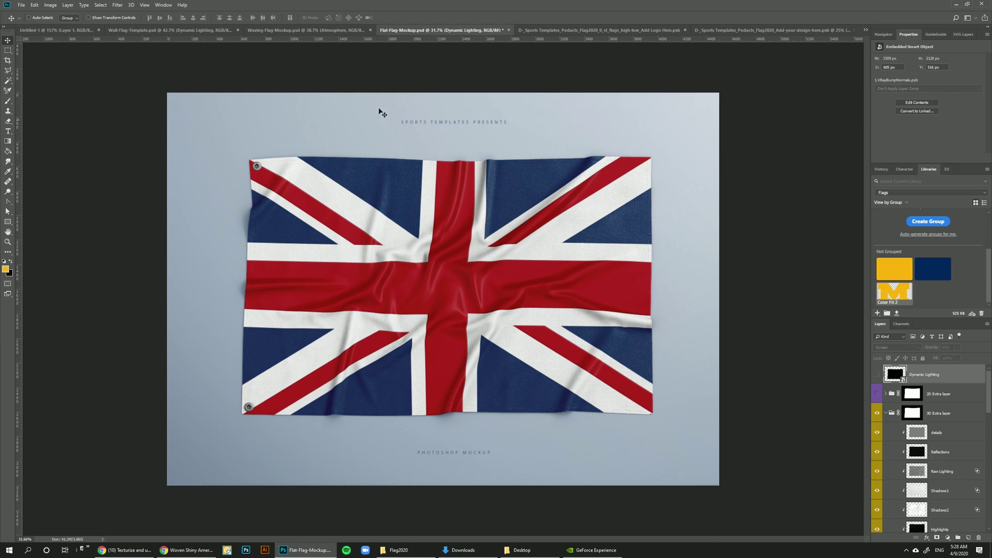
Step: Switch to Waving-Flag-Mockup.psd and compare the flag with its Dynamic Lighting layer shown and hidden
click(282, 31)
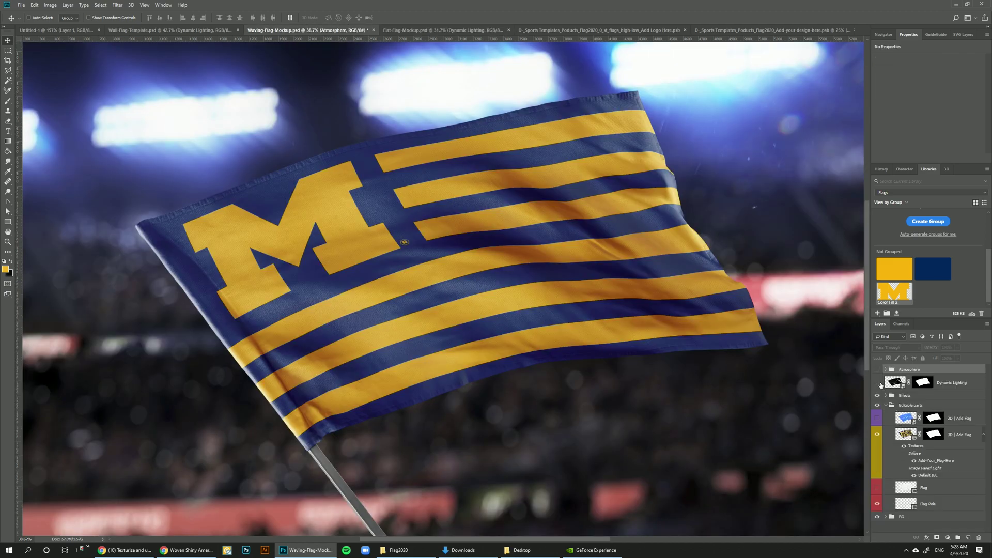
click(877, 382)
click(877, 382)
Step: Open the waving flag's Dynamic Lighting contents, shift the Hue/Saturation 1 hue, and lower the green value in Channel Mixer 1
double_click(895, 382)
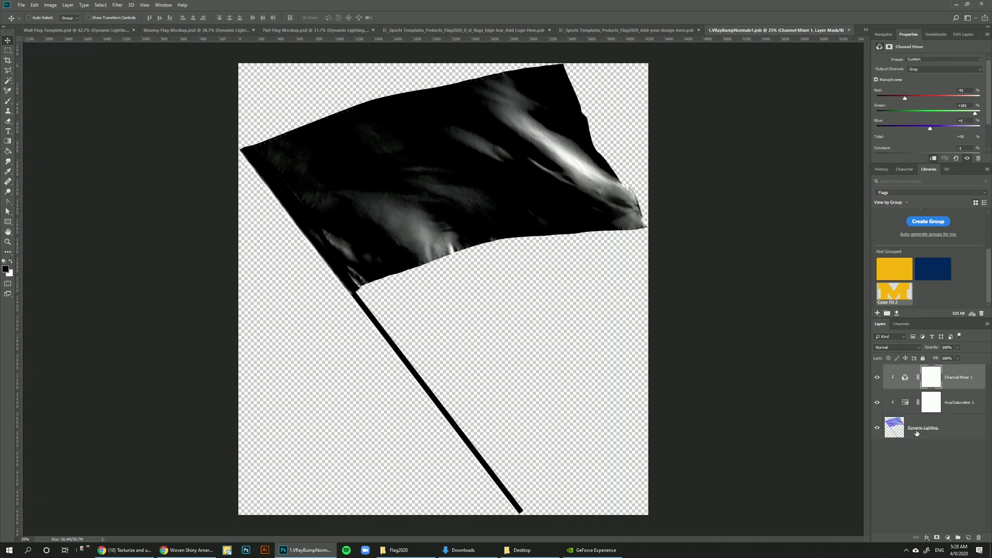
click(929, 402)
mouse_move(929, 86)
mouse_down()
mouse_move(939, 88)
mouse_move(920, 95)
mouse_move(949, 95)
mouse_move(871, 98)
mouse_up()
click(903, 380)
drag(973, 113, 954, 114)
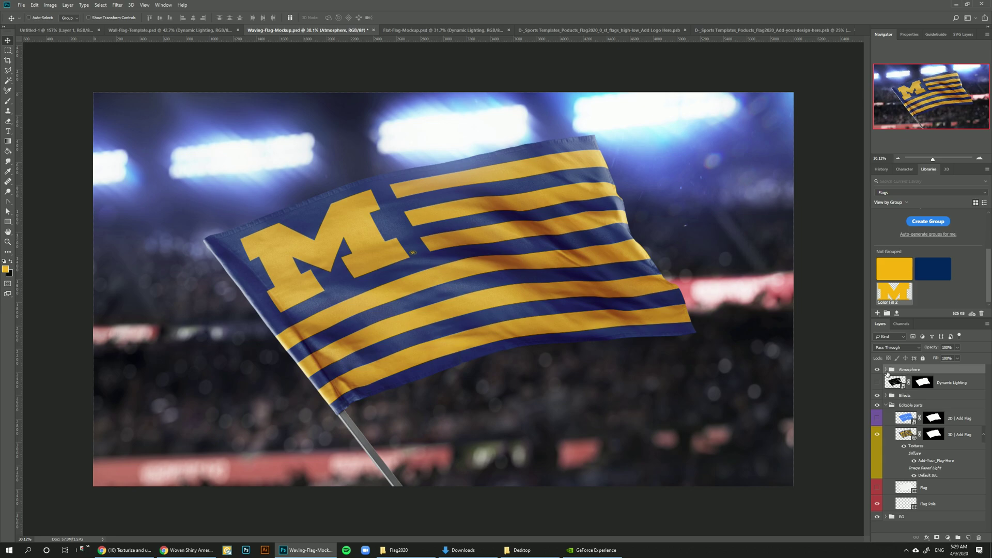
Step: Compare the waving flag with the Atmosphere group's Bokeh and Glare layers shown and hidden, then collapse the group
click(885, 369)
click(924, 406)
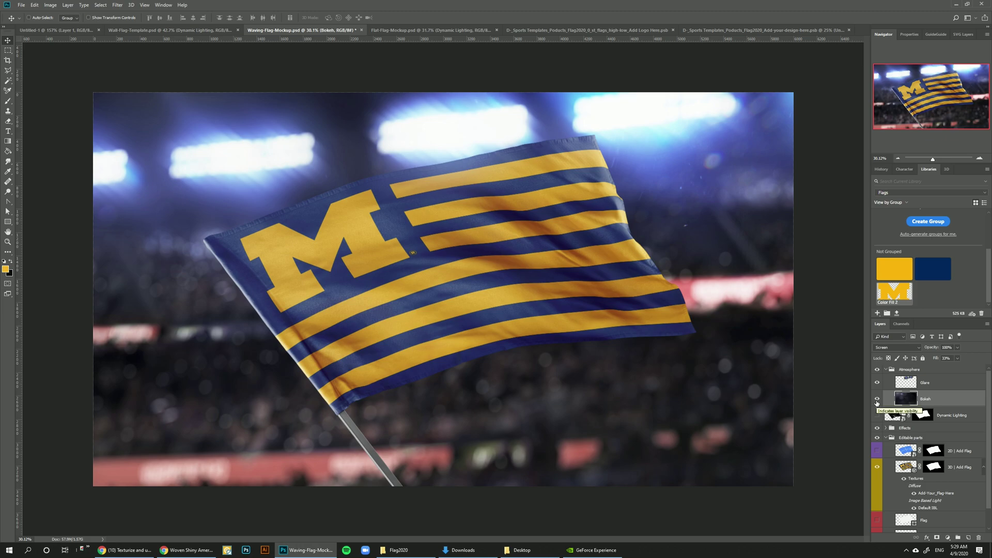
click(877, 401)
click(877, 401)
click(924, 387)
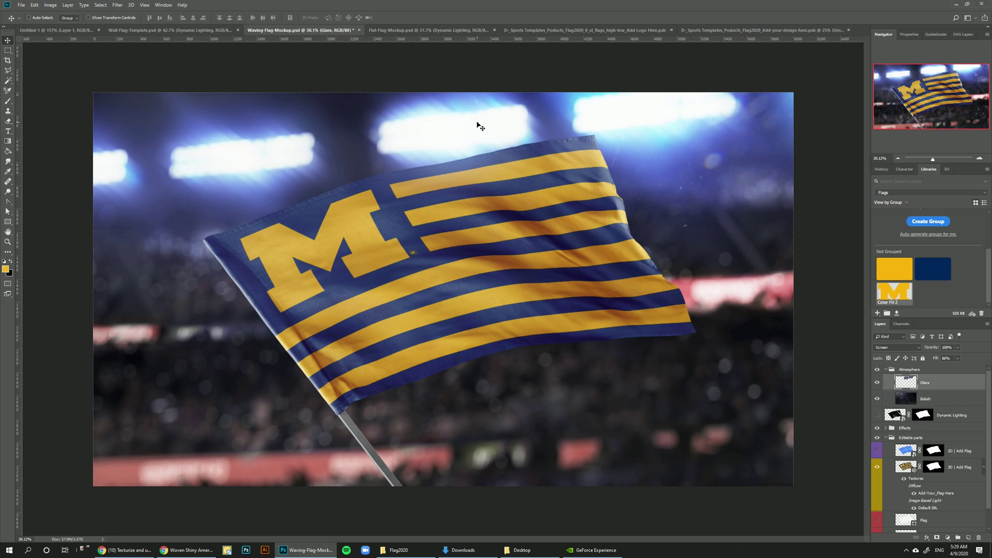
click(878, 383)
click(877, 383)
click(885, 369)
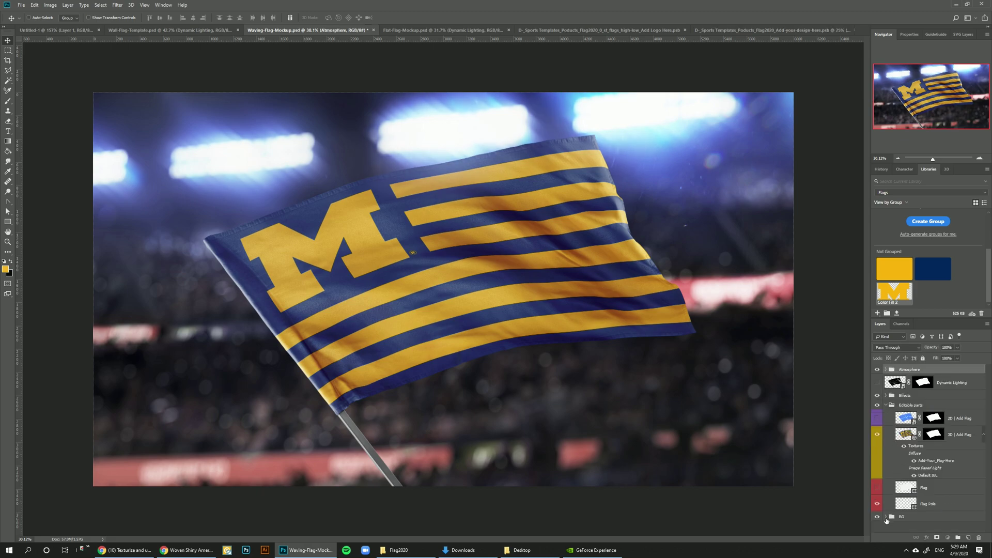
Step: Open the Ads Banner Color adjustment in the BG group and set its Blues hue to +180
scroll(951, 469, down, 3)
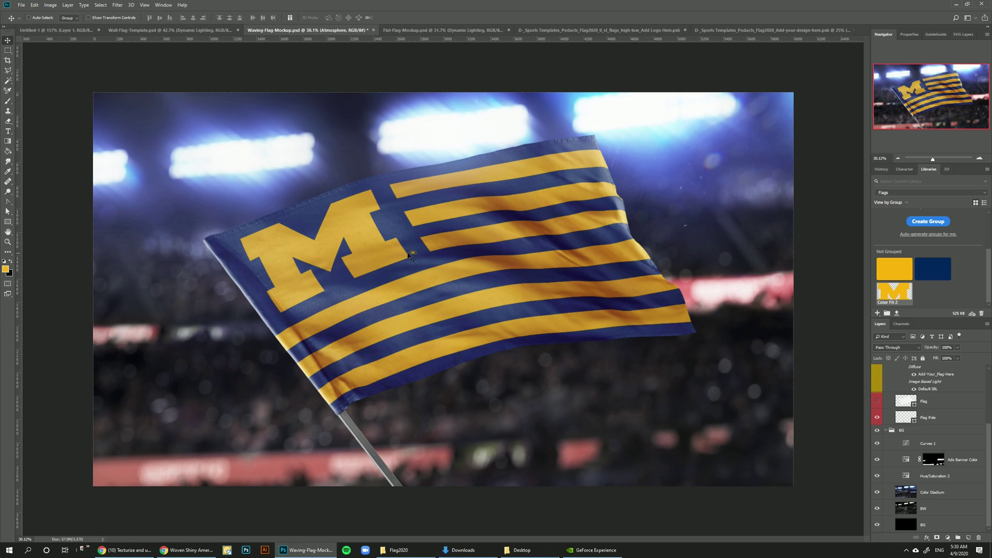
click(970, 464)
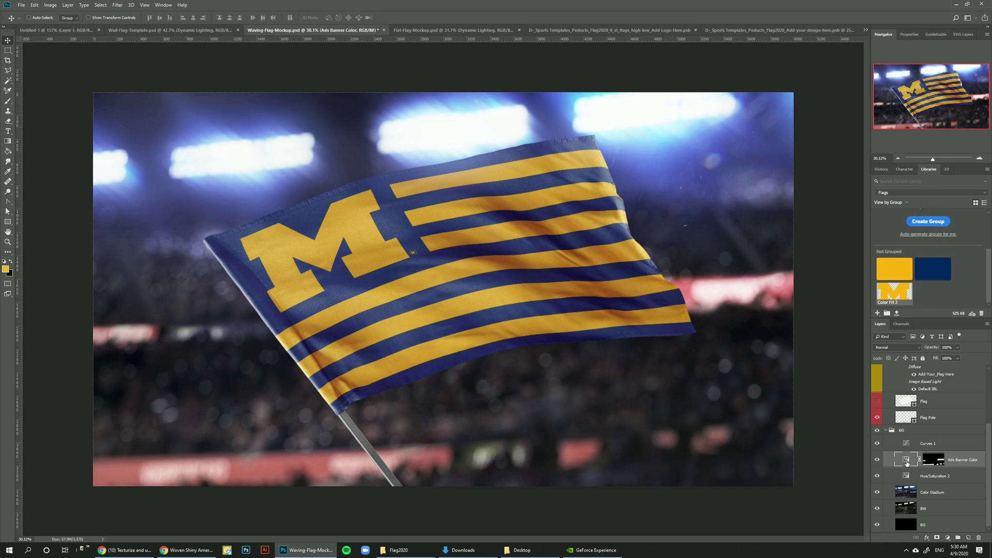
double_click(905, 459)
click(933, 71)
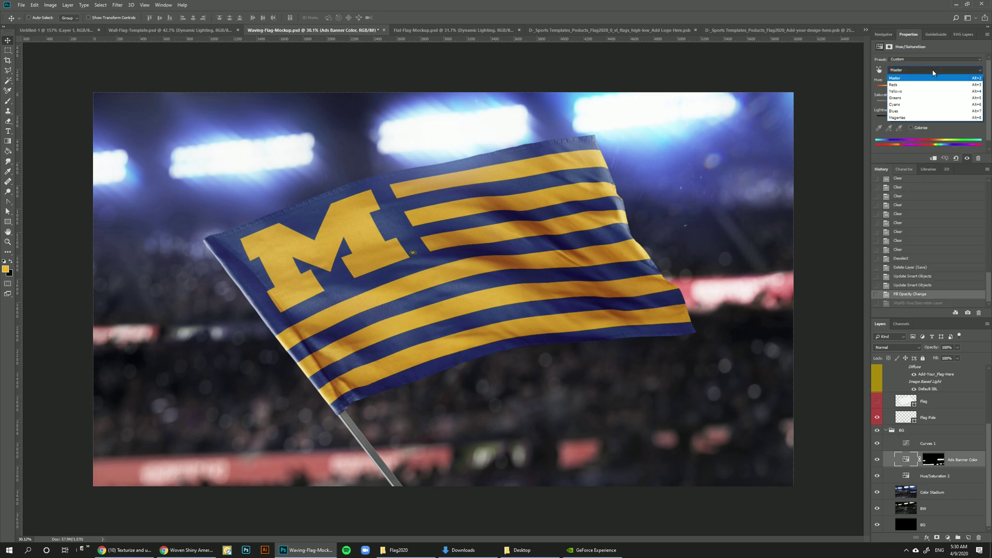
click(901, 112)
drag(927, 88, 982, 93)
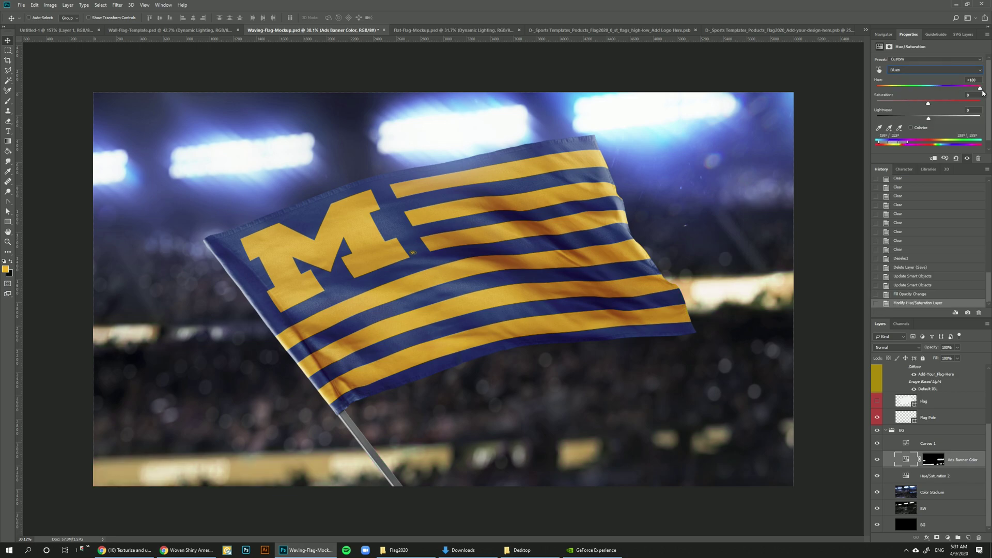
Step: Fine-tune the lightness, saturation and hue of the Ads Banner Color adjustment and compare the result with the previous history state
click(912, 118)
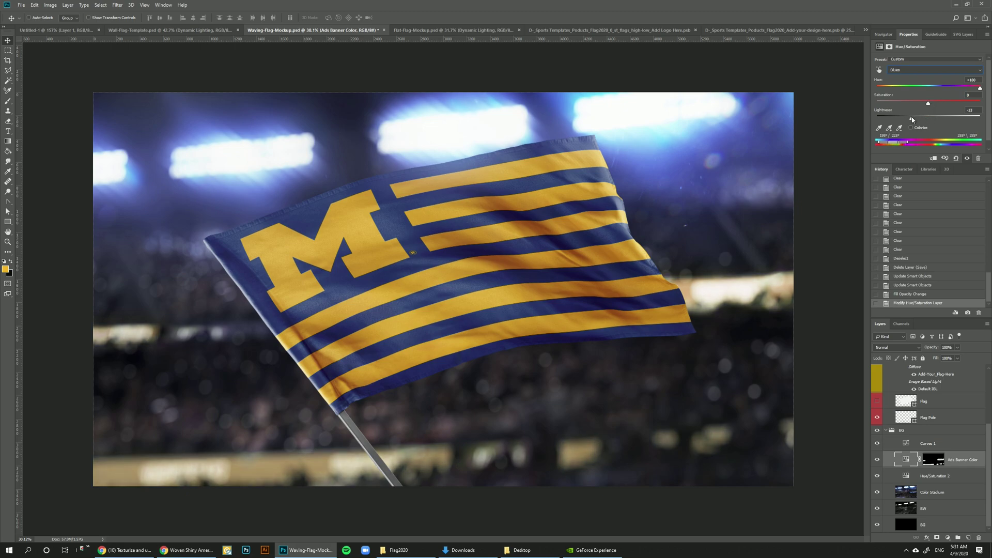
drag(911, 118, 909, 119)
click(952, 102)
click(912, 71)
click(931, 104)
drag(978, 91, 980, 88)
drag(917, 118, 955, 103)
click(901, 294)
click(901, 303)
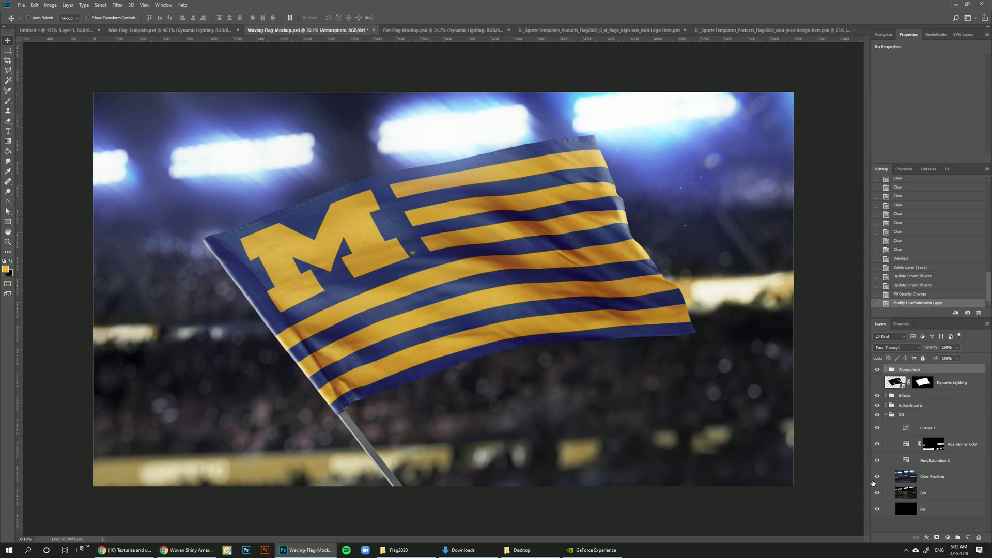
Step: Preview the black-and-white background by hiding the Color Stadium layer and the Atmosphere group, and show both again
click(933, 478)
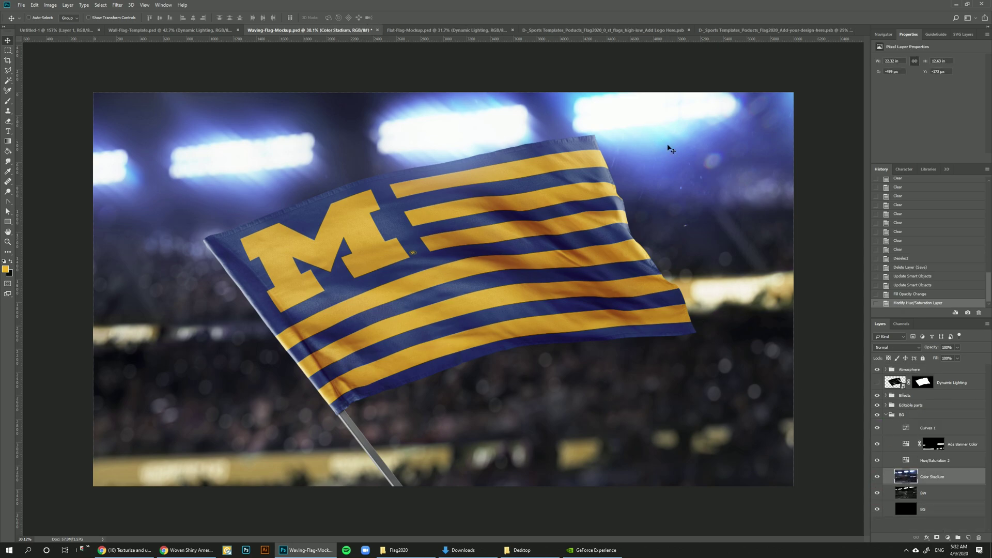
click(876, 477)
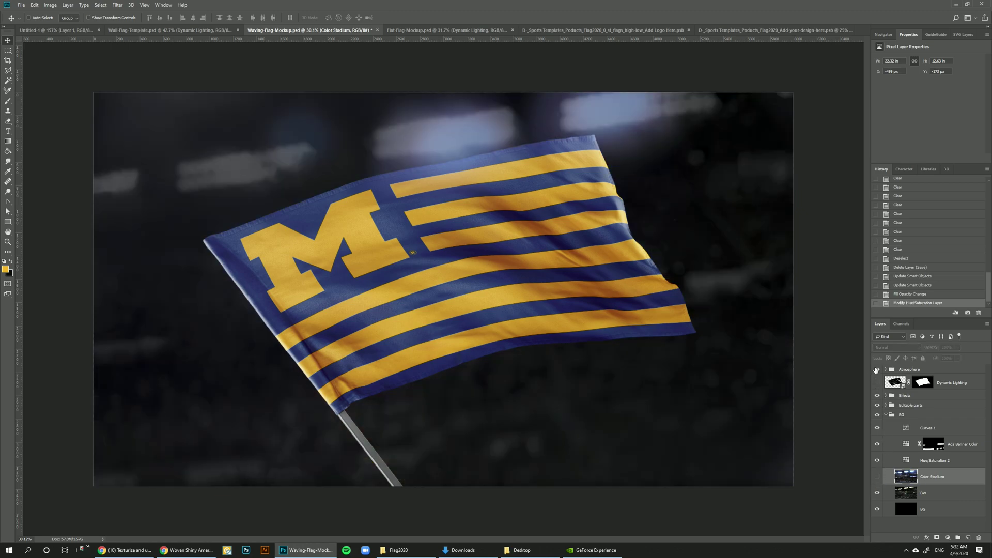
click(876, 370)
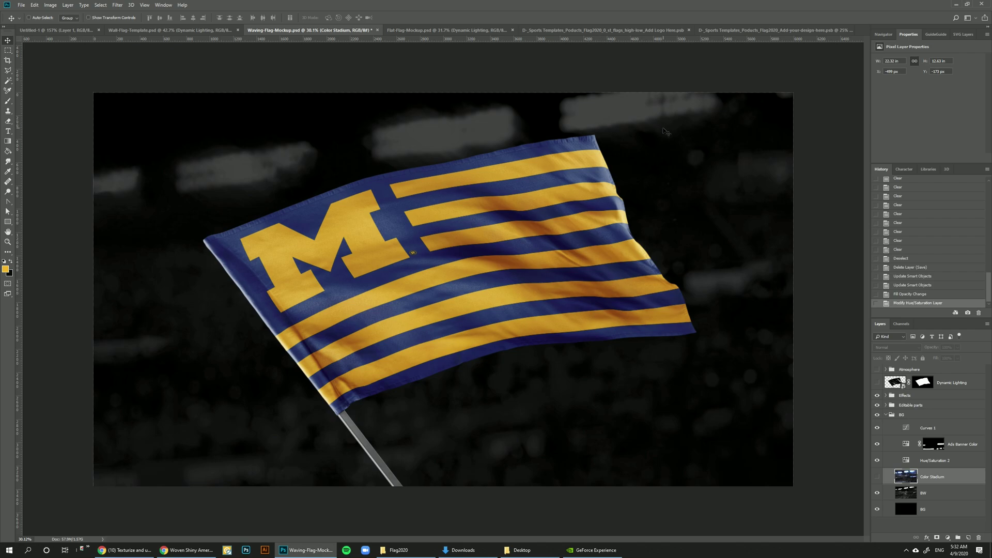
click(876, 477)
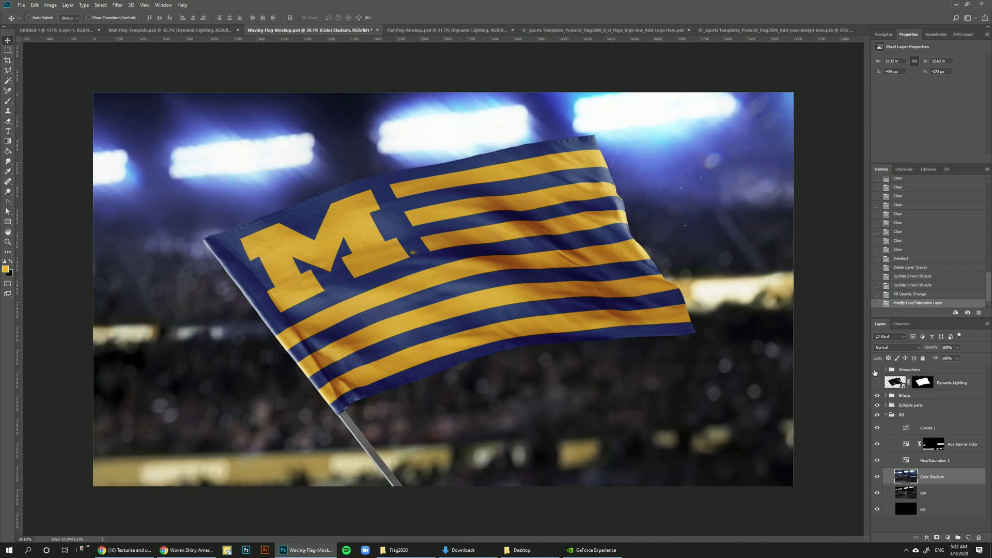
click(876, 370)
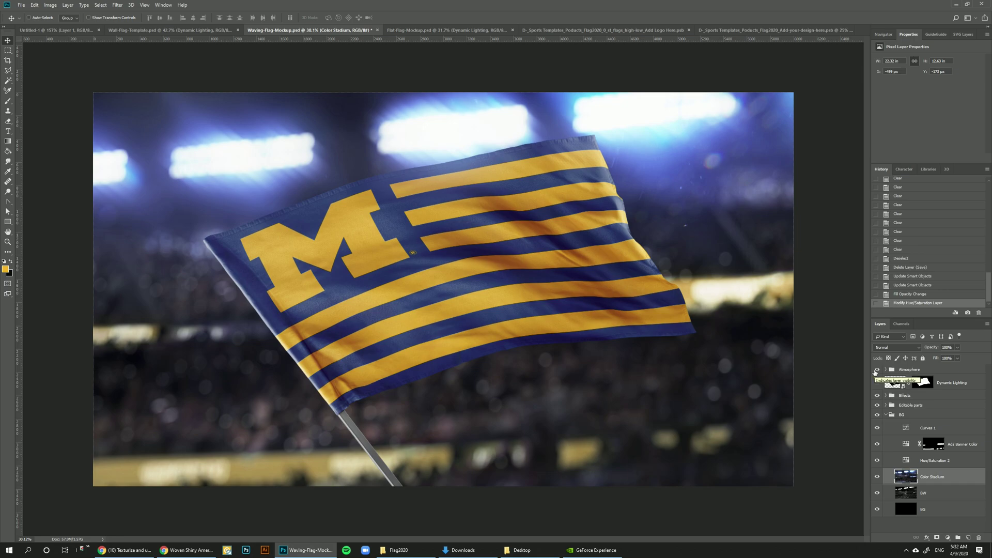